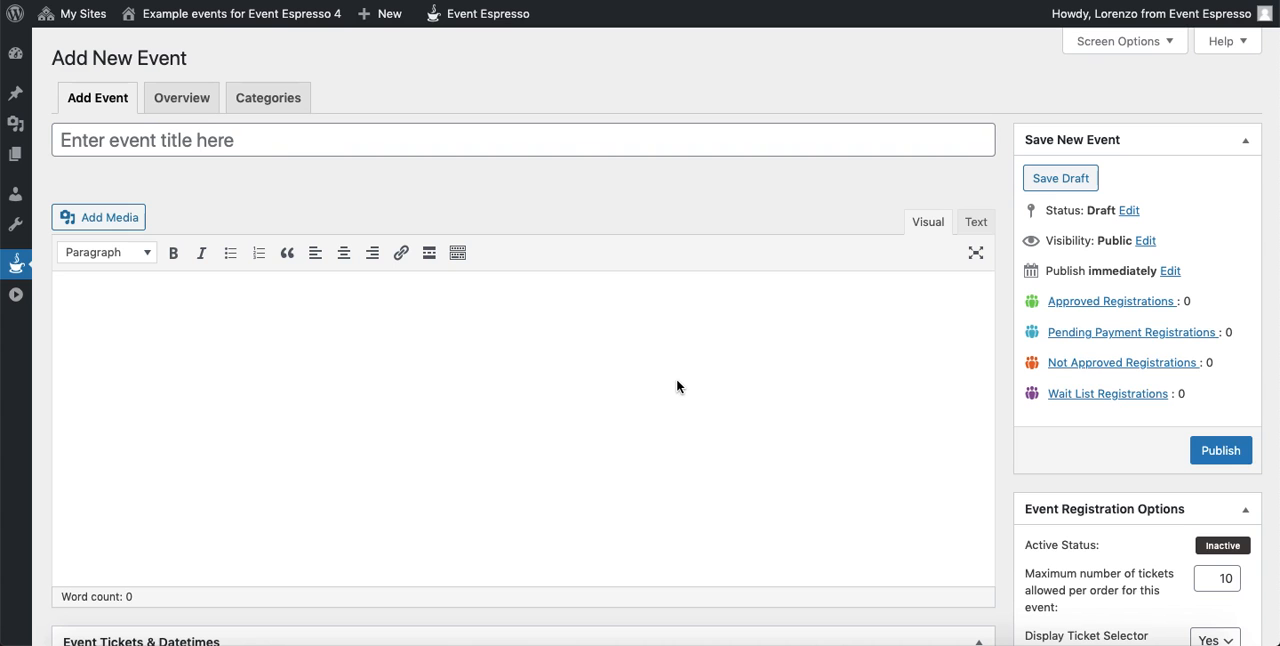
- Title the event "The Power of Gratitude Webinar" and paste in the charity webinar description with its dates and pricing
click(573, 146)
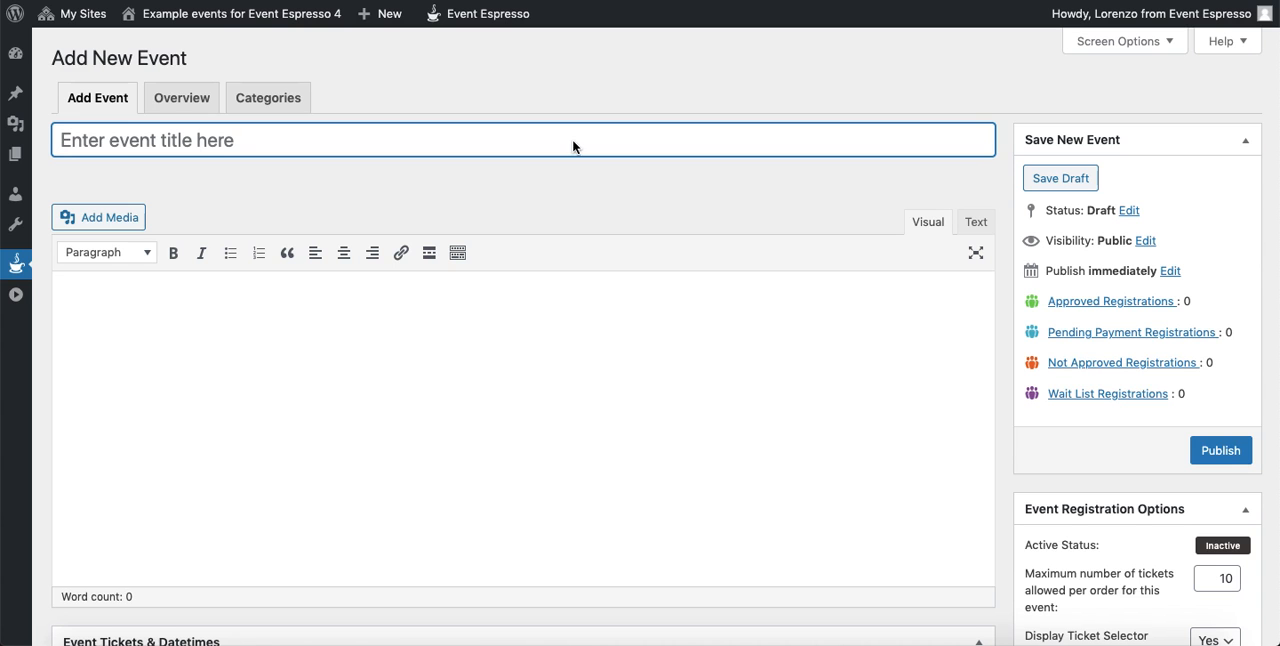
text(The Power of Gratitude Webinar)
click(446, 339)
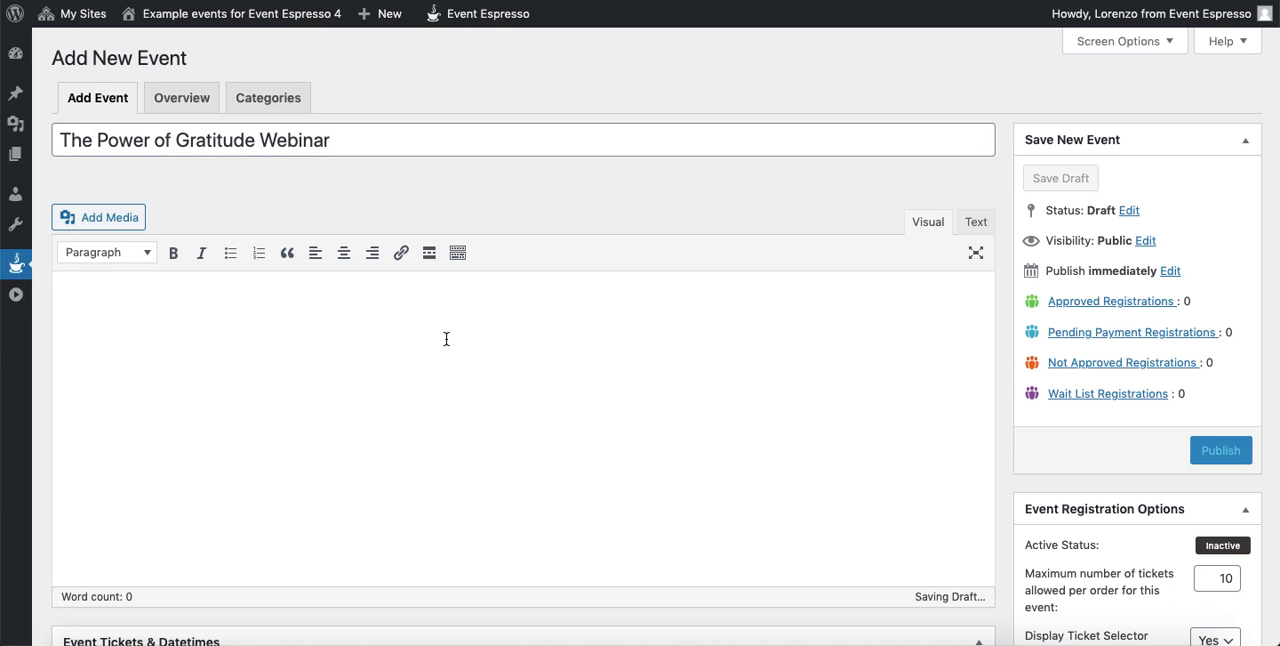
text(A webinar to benefit a charity with a free registration option plus different donation amounts.  Dates  - December 10 from 1pm to 2pm  Pricing  - Register for free - Register and donate $50 - Register and donate $100 - Register and donate $250 - Register and donate $500)
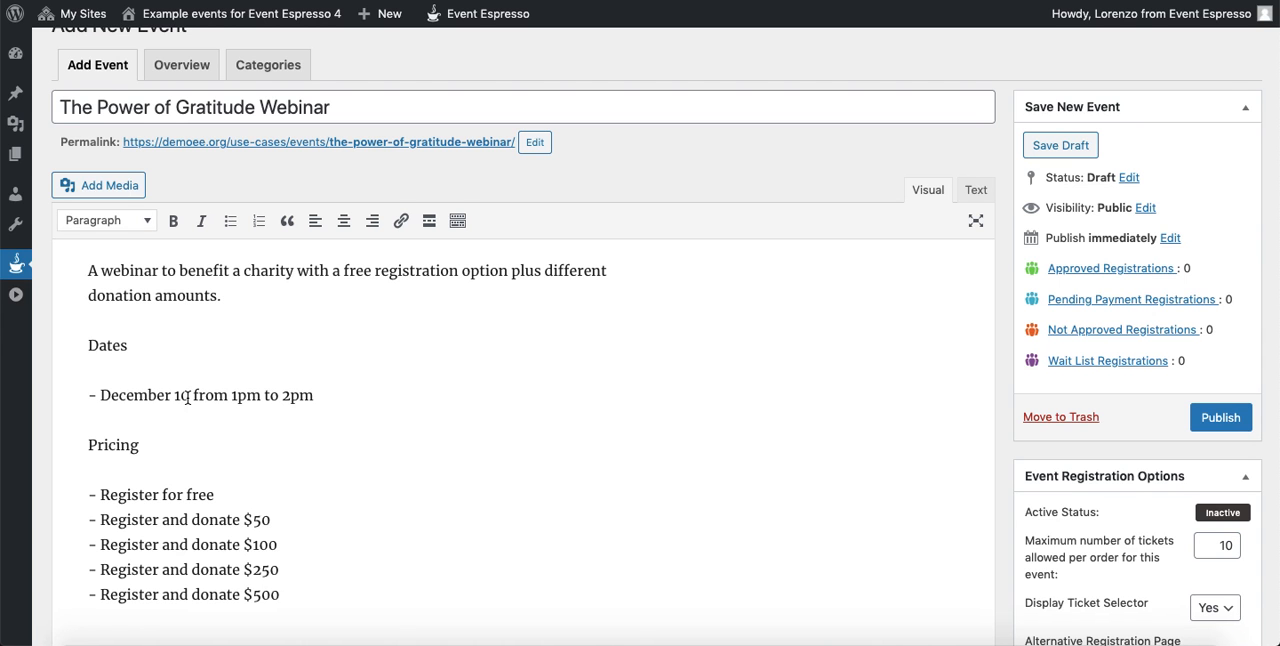
scroll(313, 400, down, 5)
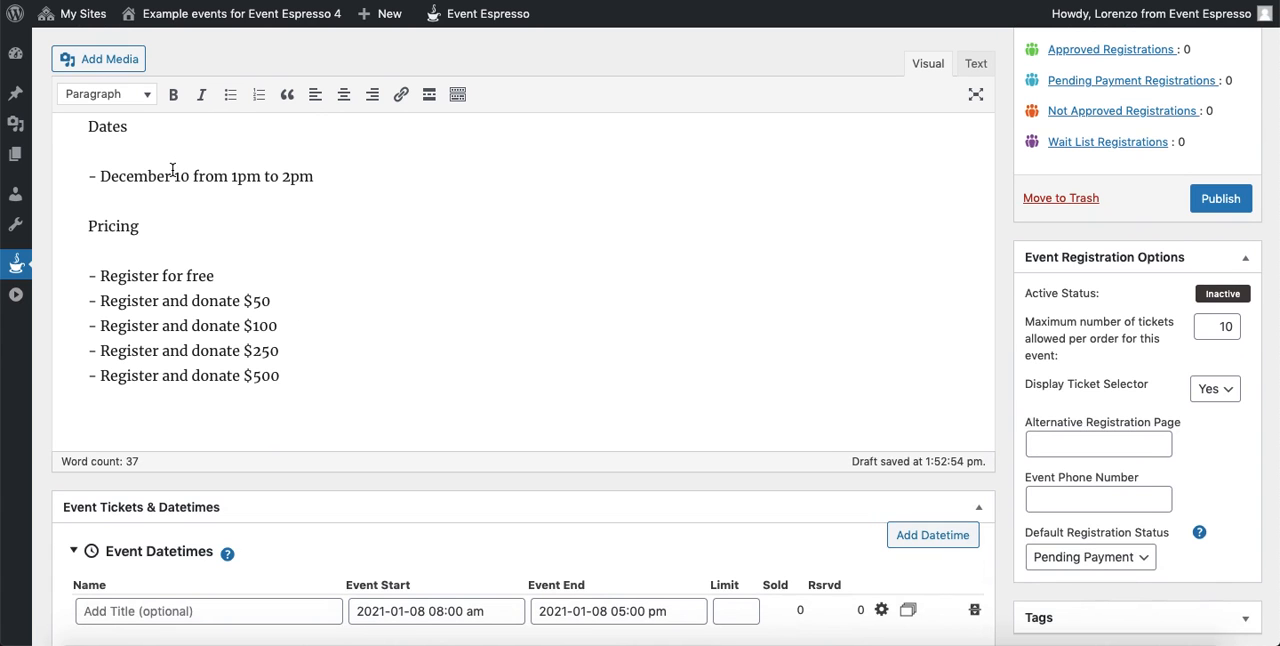
click(436, 611)
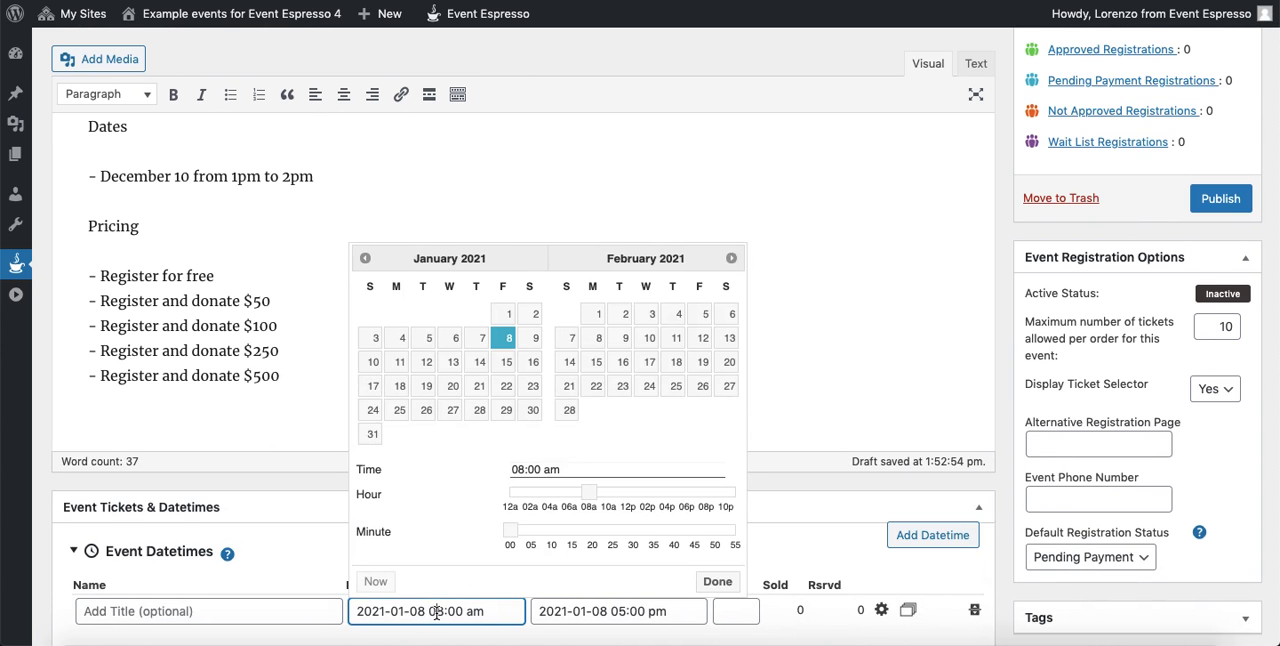
click(730, 259)
click(730, 259)
click(730, 259)
click(730, 259)
click(730, 259)
click(730, 259)
click(730, 259)
click(730, 259)
click(730, 259)
click(730, 259)
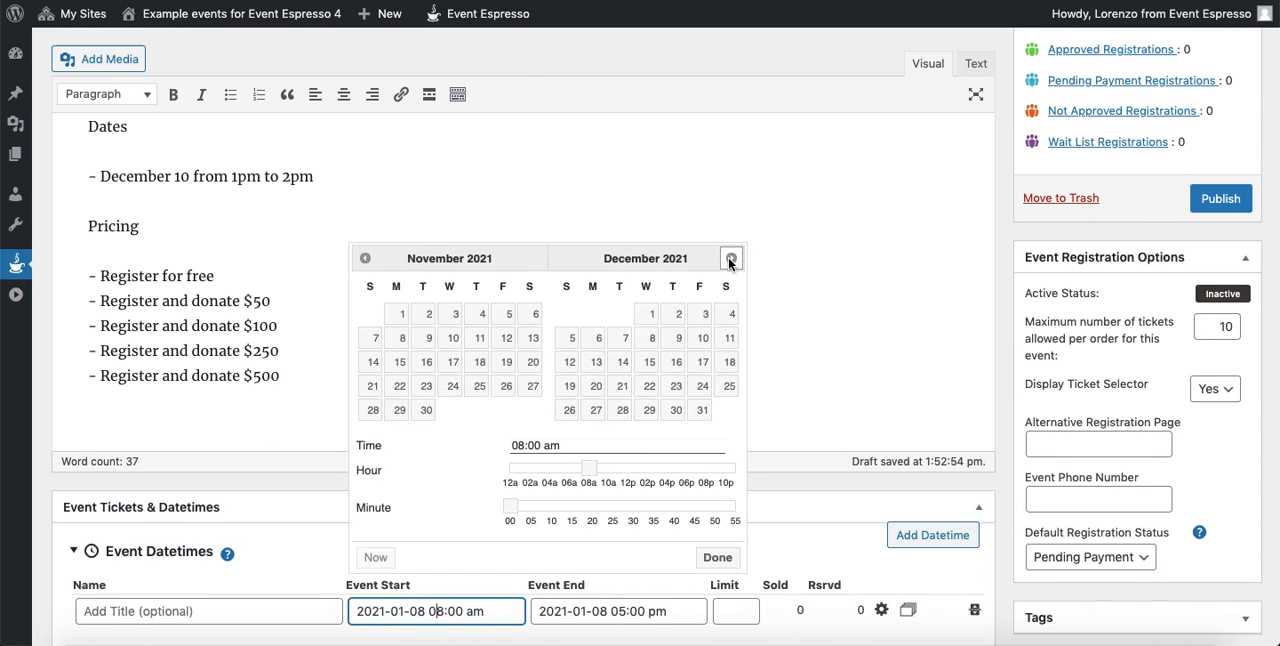
click(704, 339)
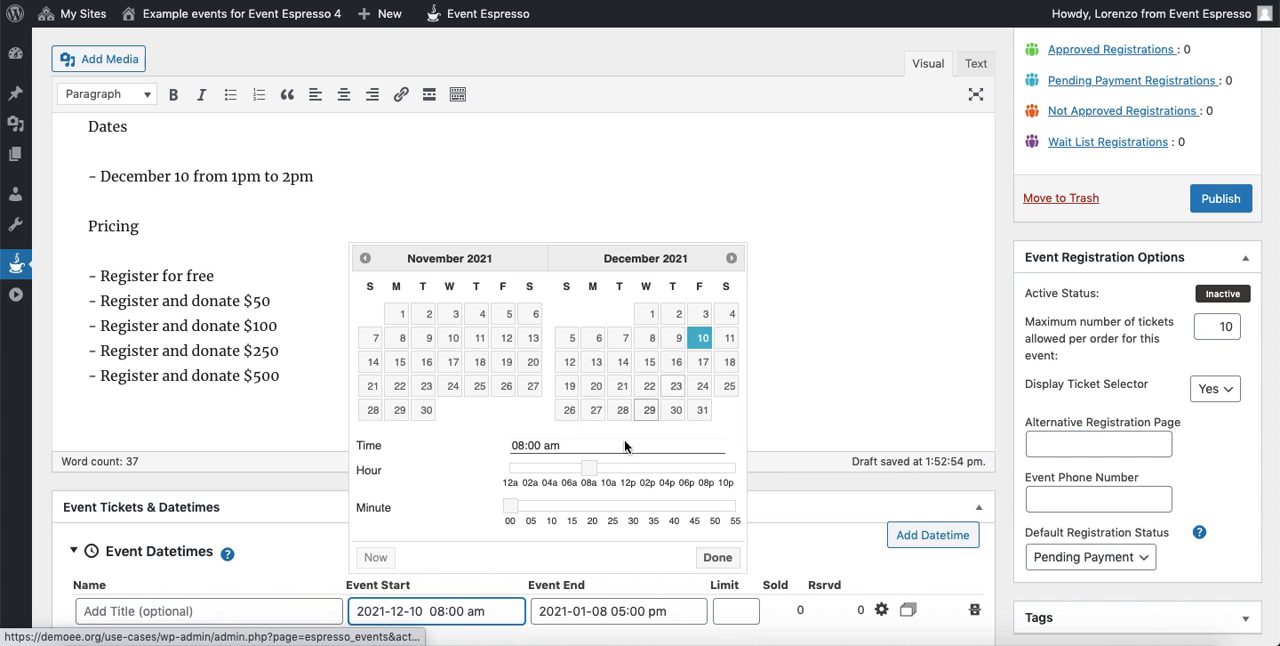
drag(587, 470, 638, 471)
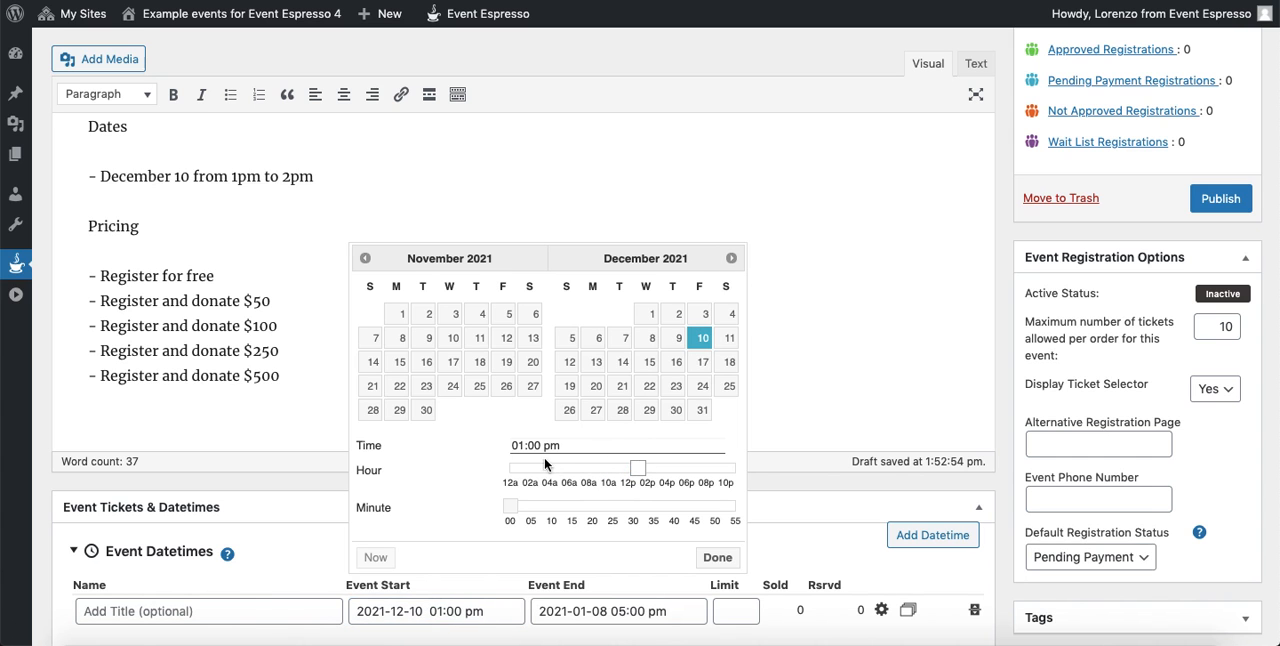
click(717, 558)
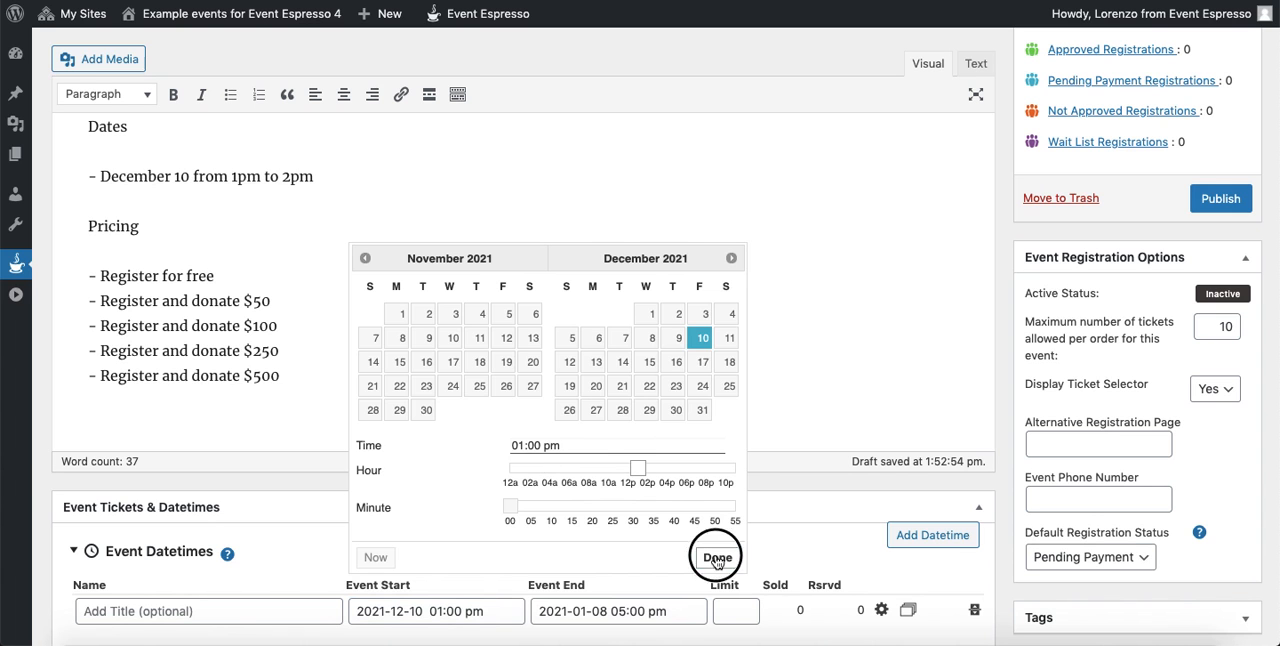
click(605, 611)
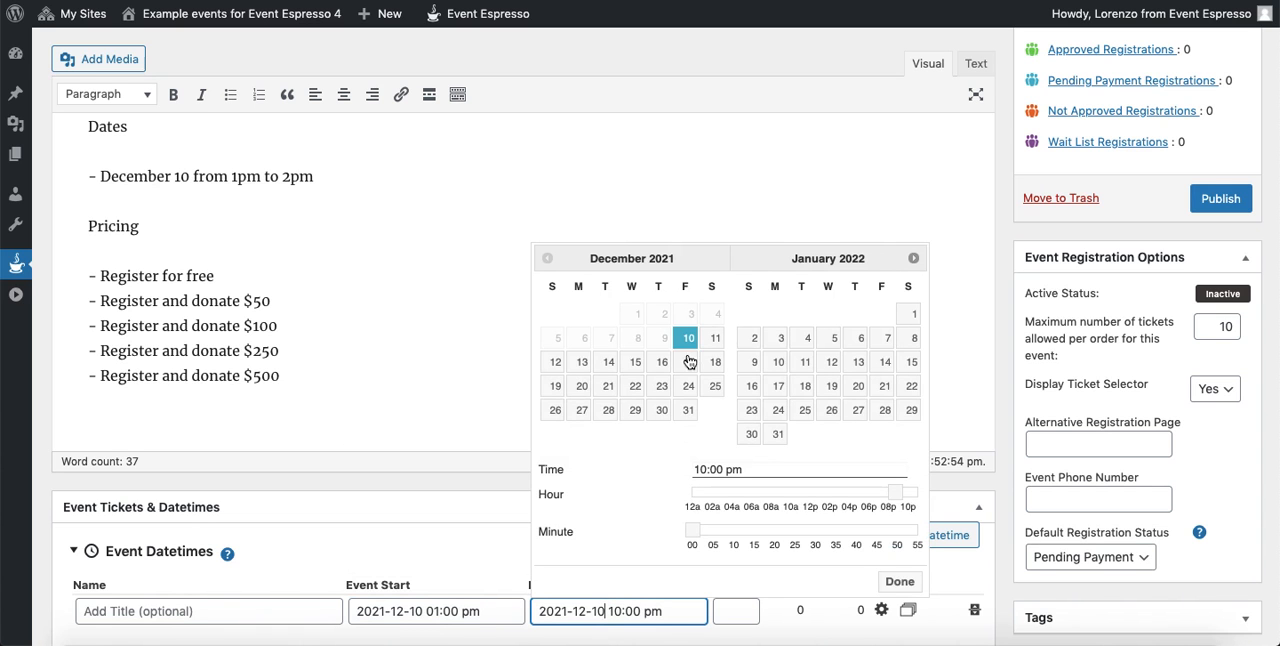
drag(910, 503, 703, 500)
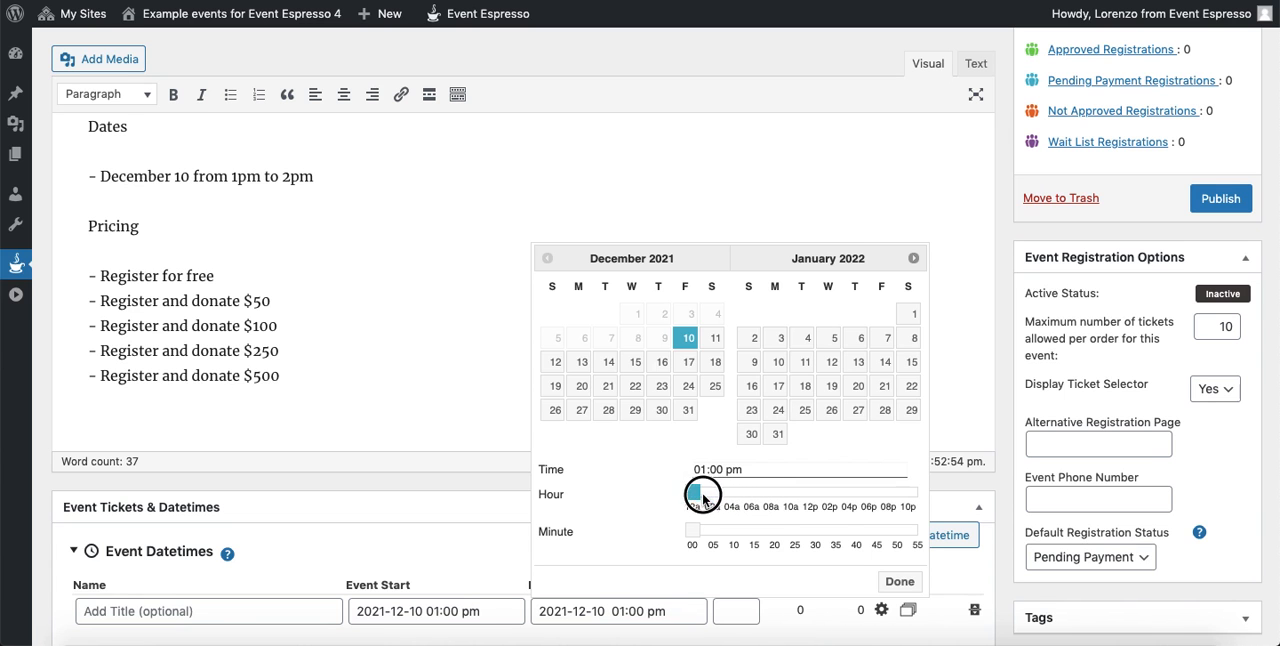
click(900, 581)
scroll(706, 503, down, 2)
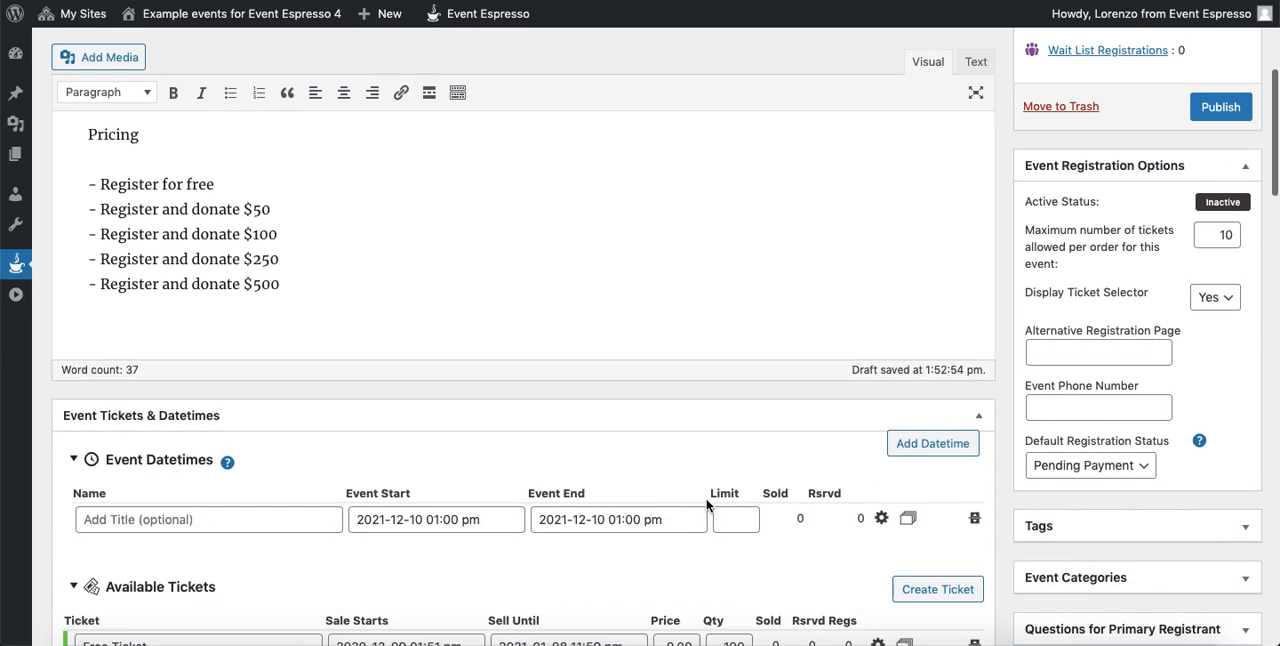
click(612, 519)
drag(711, 400, 714, 398)
click(900, 490)
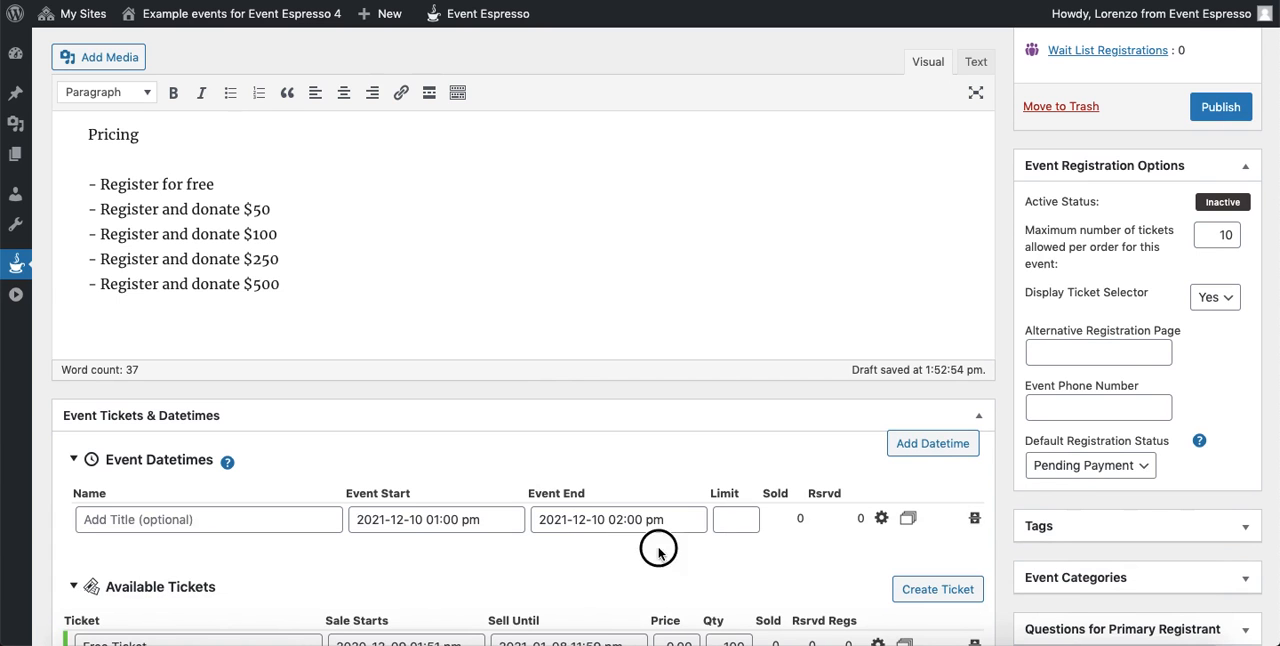
- Set the event datetime's attendee limit to 100
click(735, 521)
text(100)
click(709, 571)
- Rename the default free ticket "Register for free", copying the wording from the pricing list in the description
scroll(514, 370, down, 2)
scroll(506, 375, up, 1)
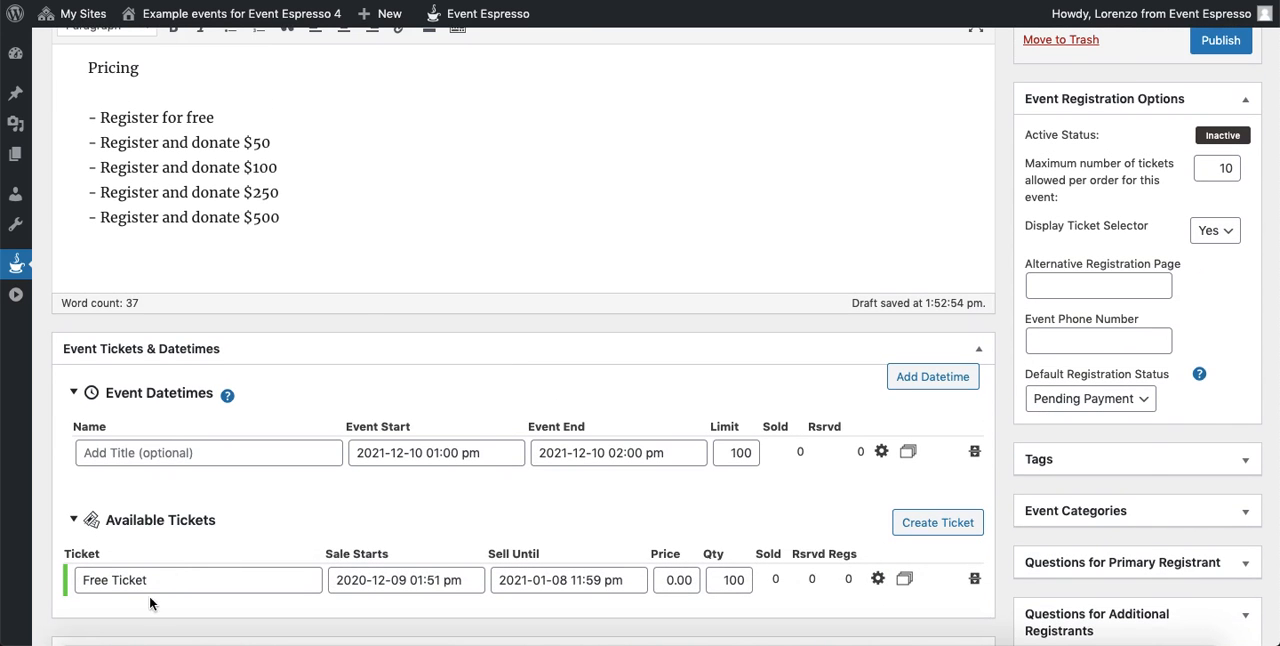
drag(102, 118, 221, 118)
key(ctrl+c)
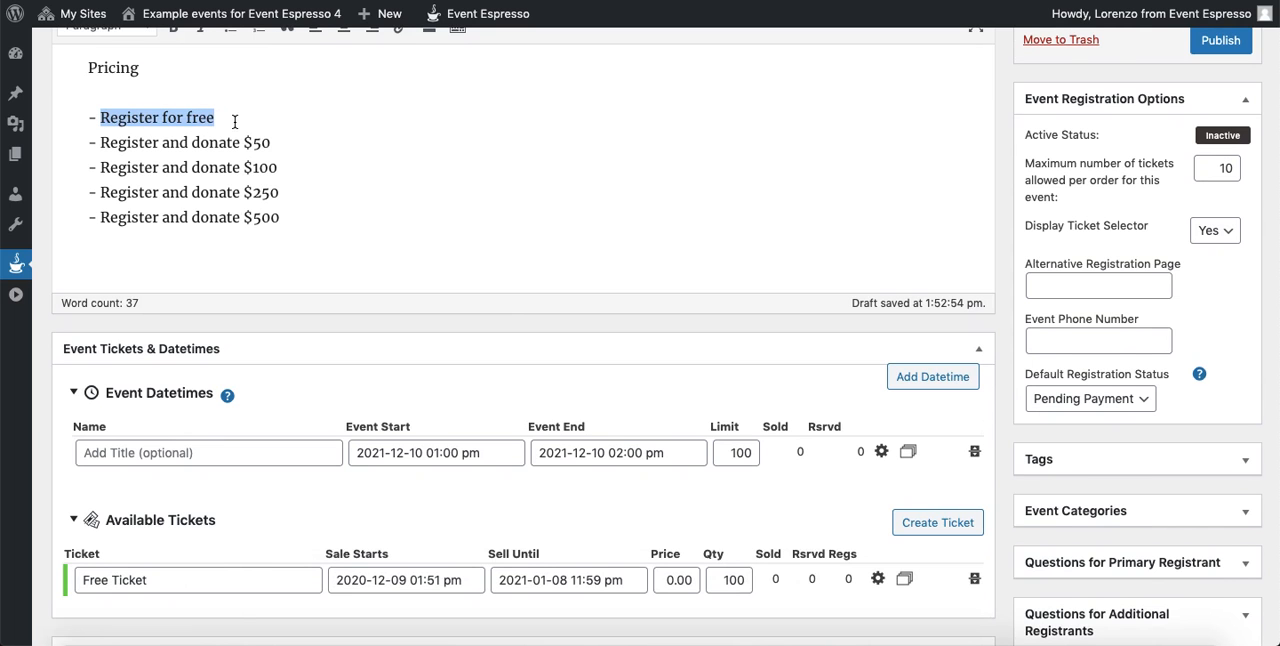
drag(160, 578, 80, 578)
key(ctrl+v)
click(365, 500)
click(584, 579)
click(875, 227)
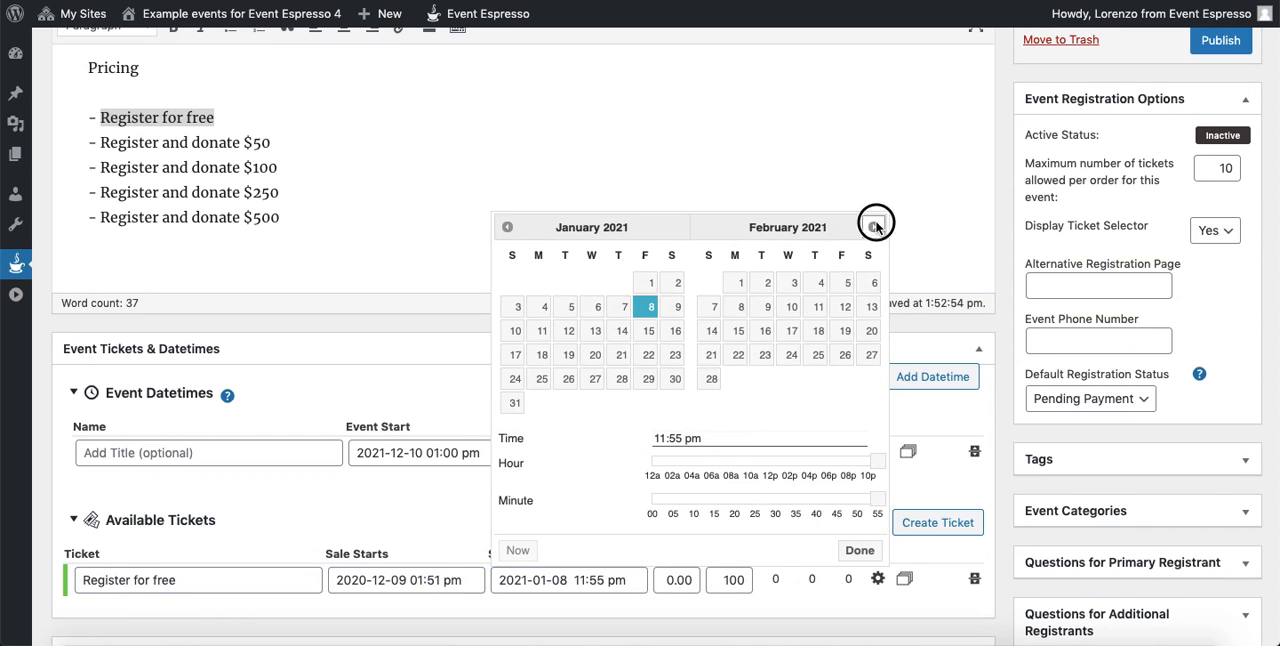
click(875, 227)
click(875, 227)
click(875, 227)
click(875, 227)
click(875, 227)
click(875, 227)
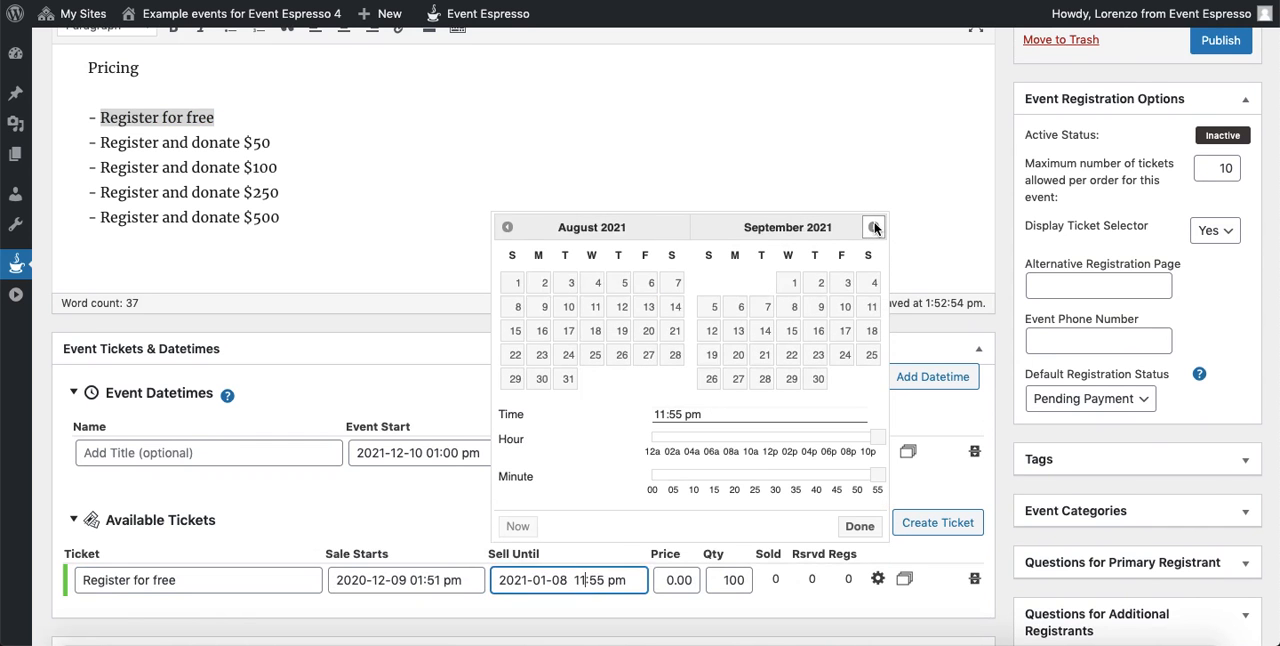
click(875, 227)
click(875, 227)
click(875, 227)
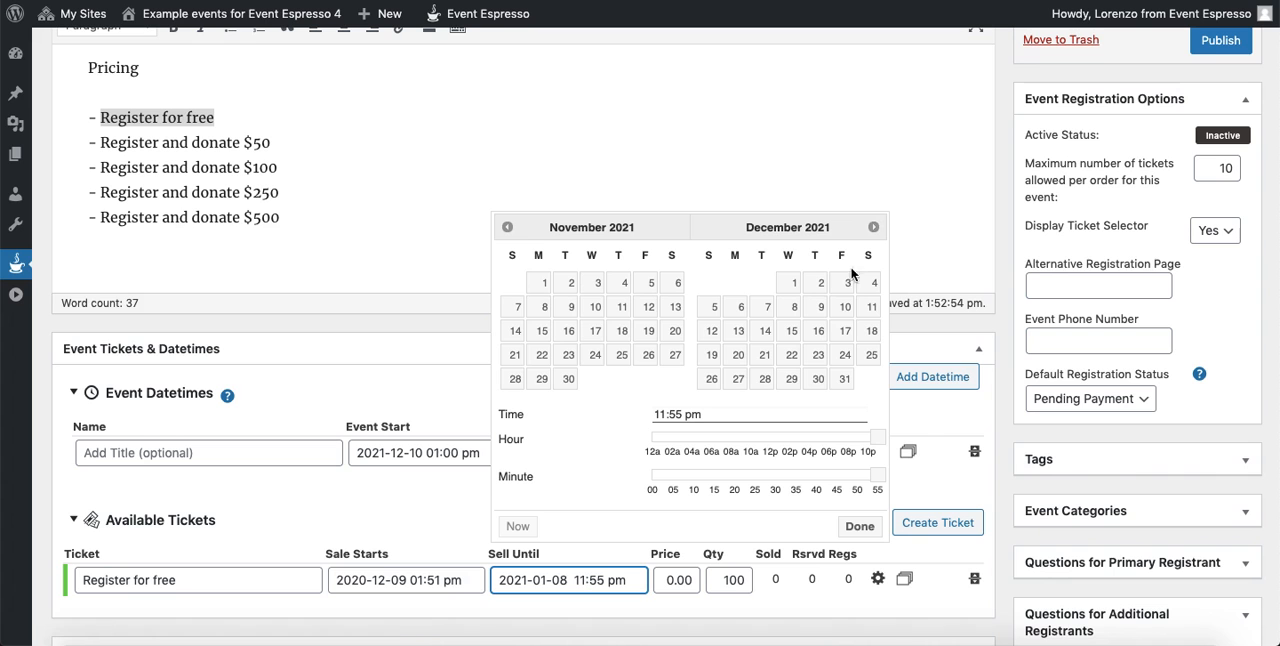
click(845, 310)
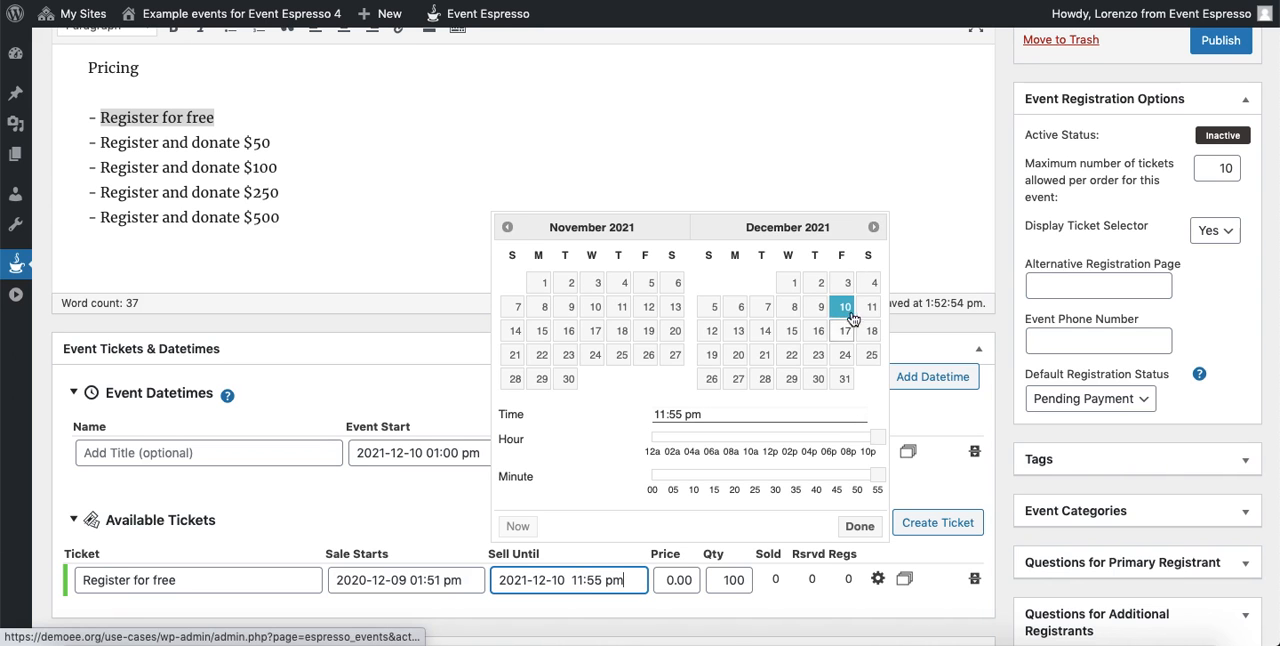
drag(875, 438, 770, 438)
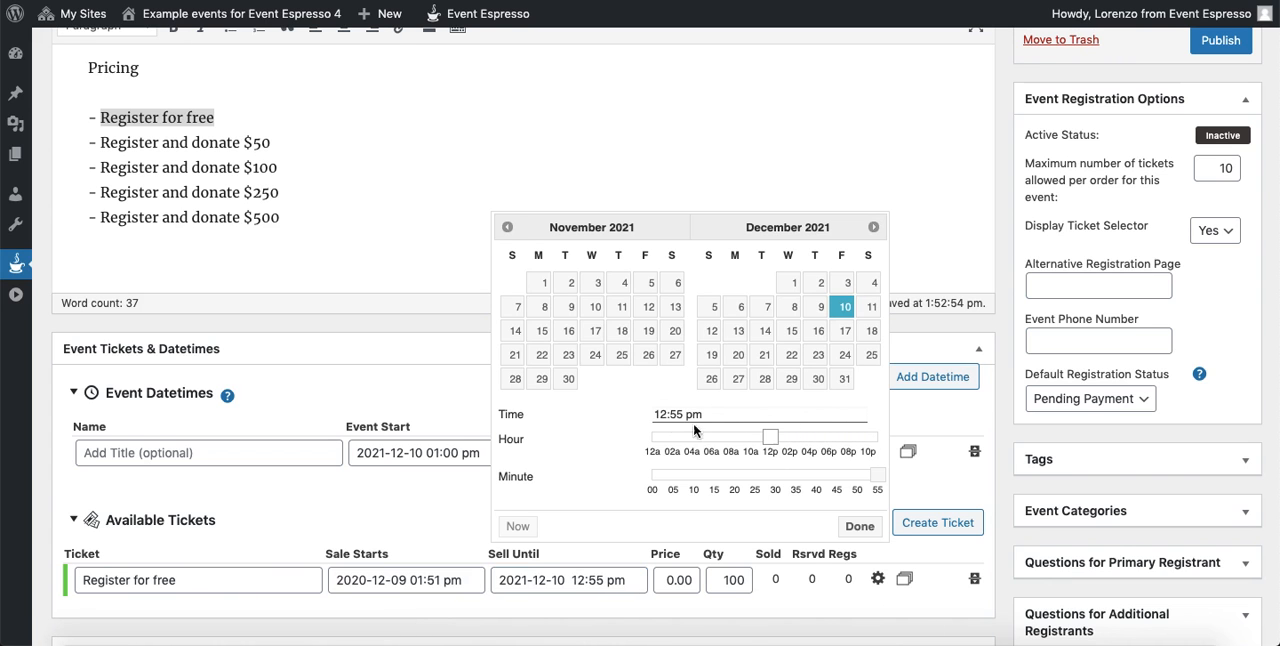
drag(878, 478, 652, 478)
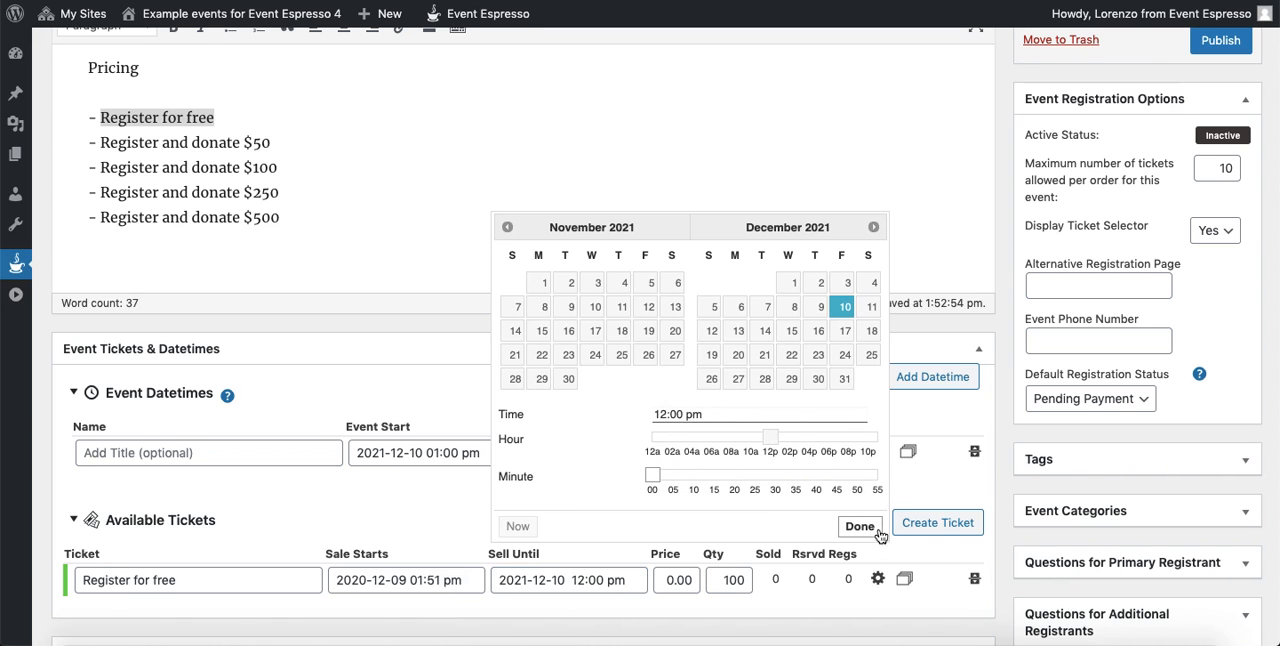
click(863, 527)
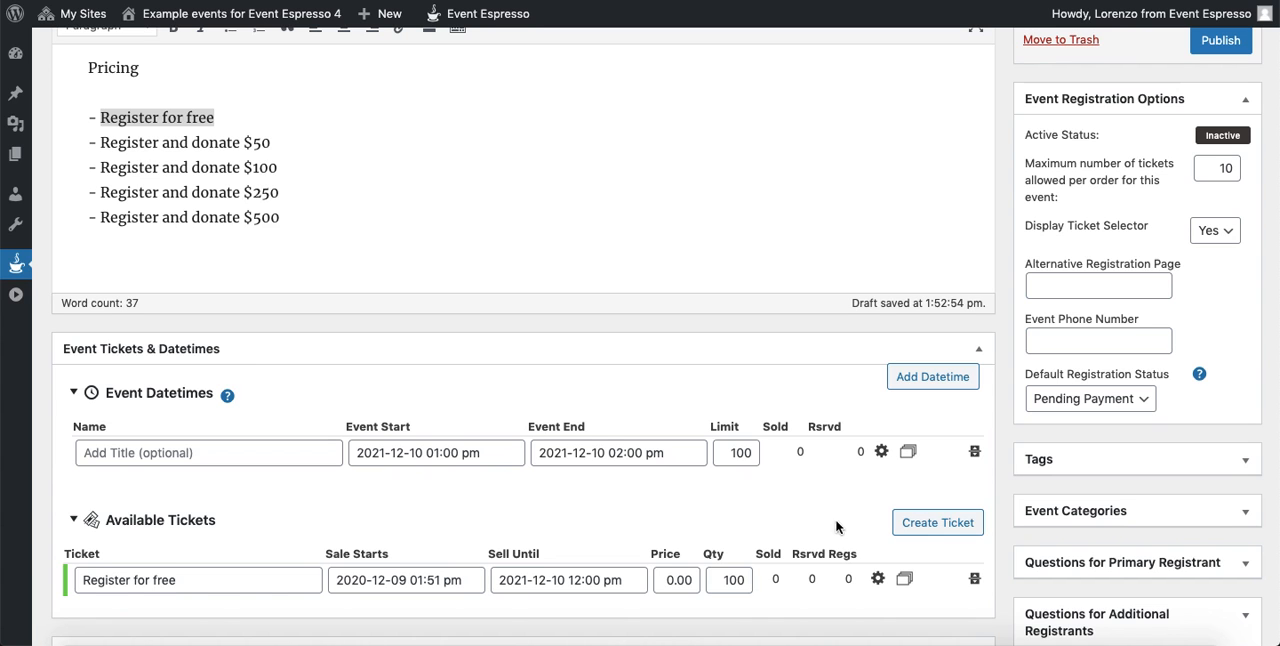
- Duplicate the free ticket until there are five tickets, and rename the second one "Register and donate $50"
click(905, 582)
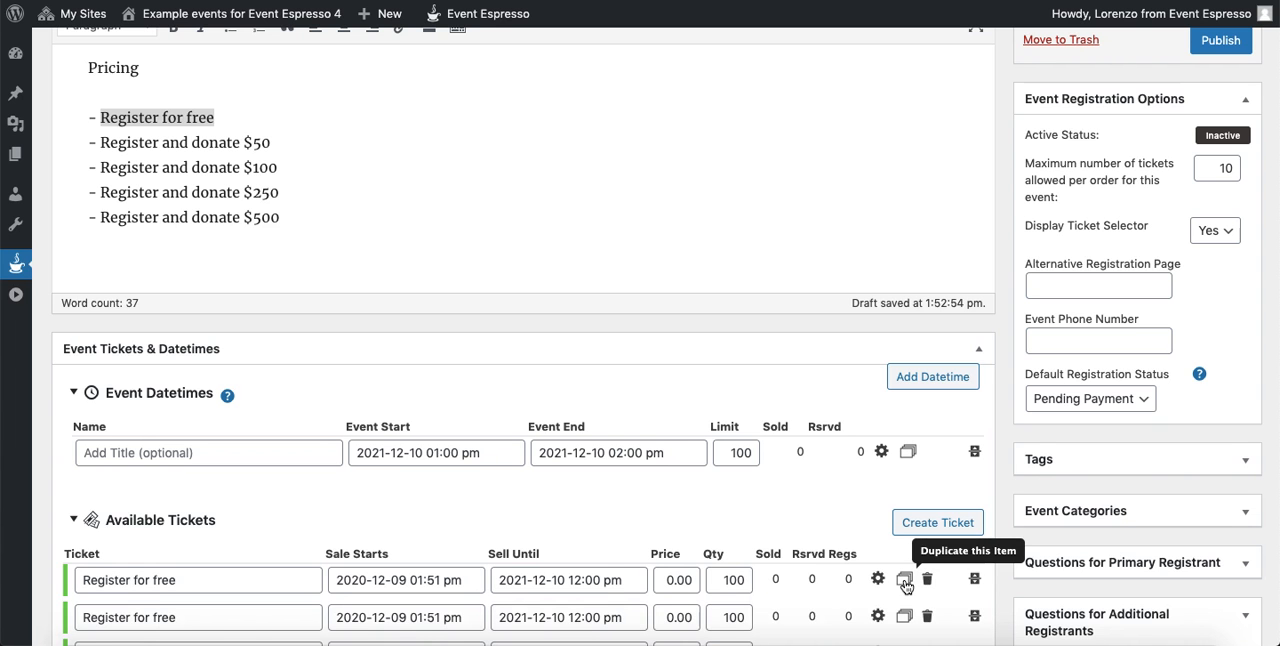
scroll(832, 487, down, 2)
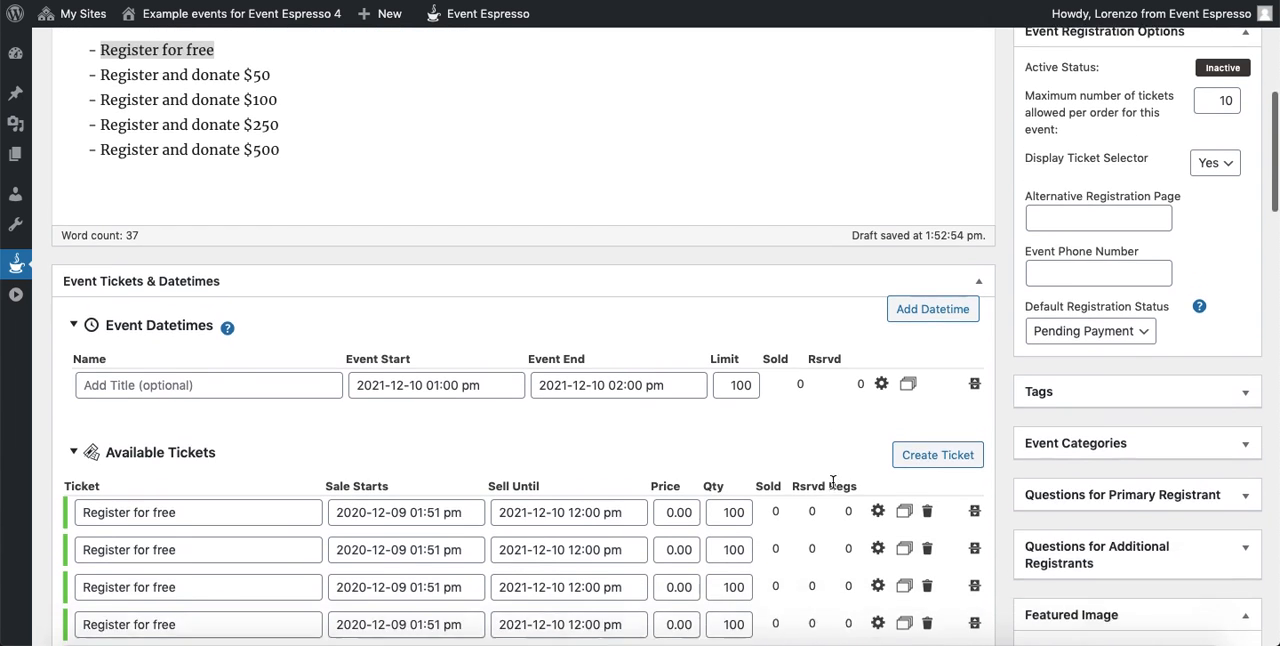
drag(101, 47, 274, 49)
key(super+c)
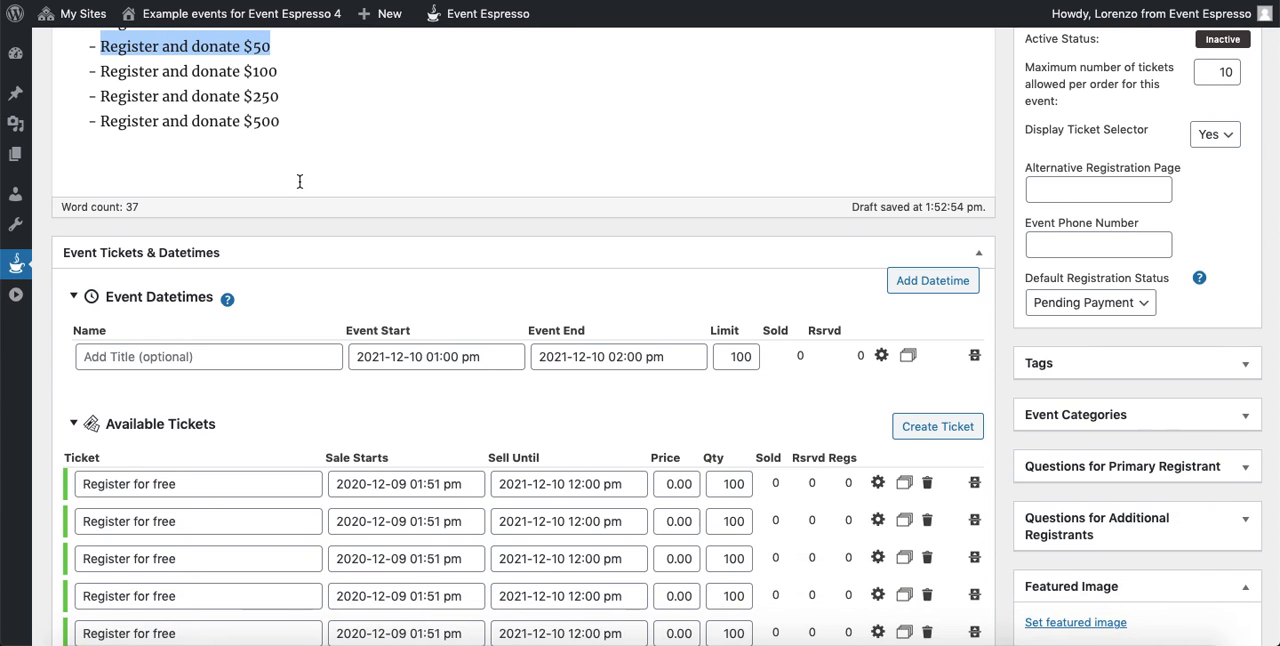
triple_click(190, 520)
key(super+v)
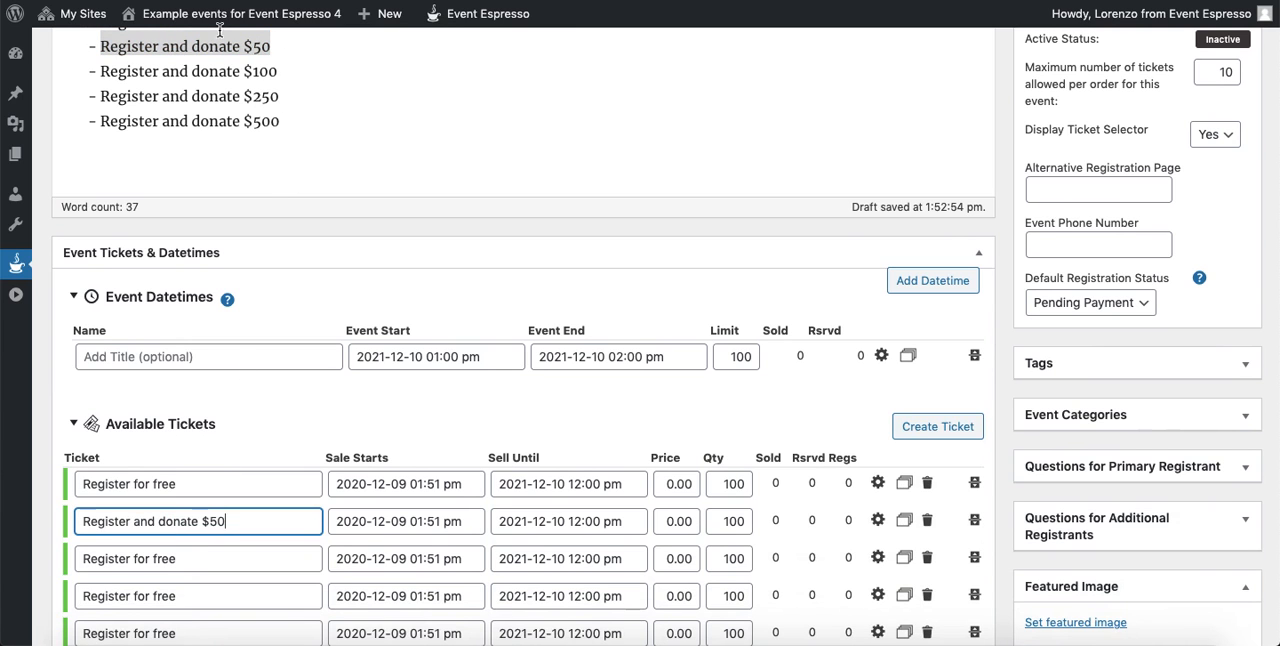
- Rename the third ticket "Register and donate $100" and the fourth ticket "Register and donate $250"
click(137, 60)
drag(102, 72, 280, 73)
key(super+c)
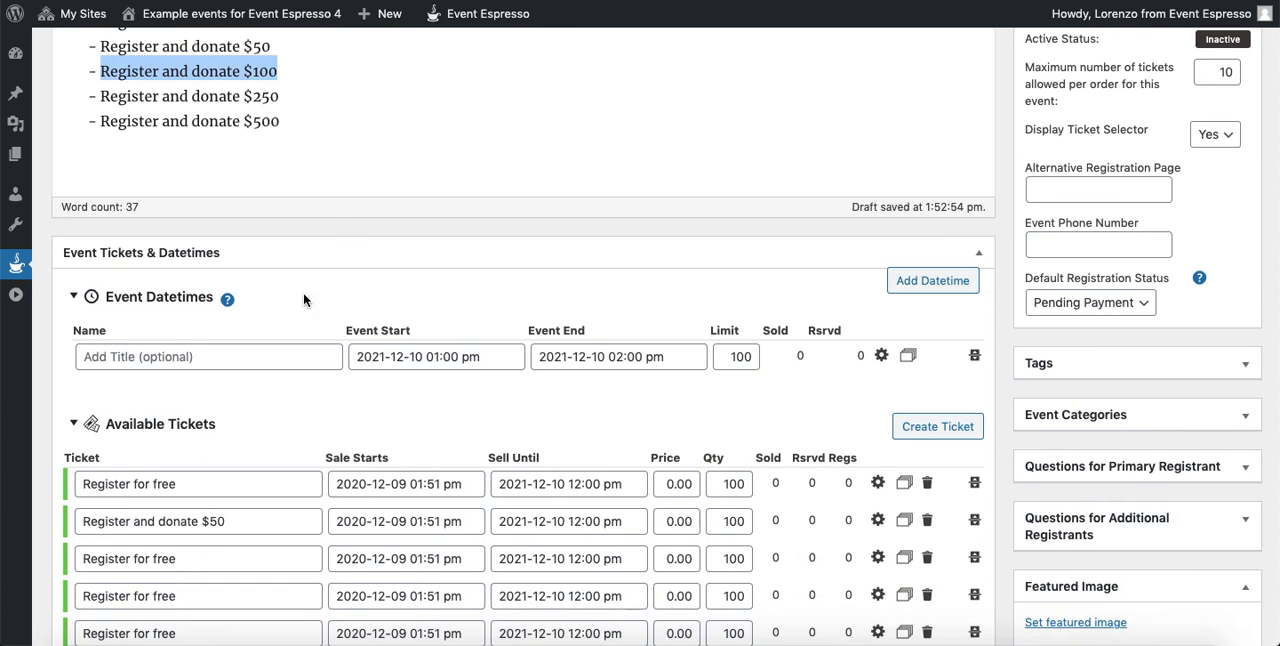
triple_click(184, 558)
key(super+v)
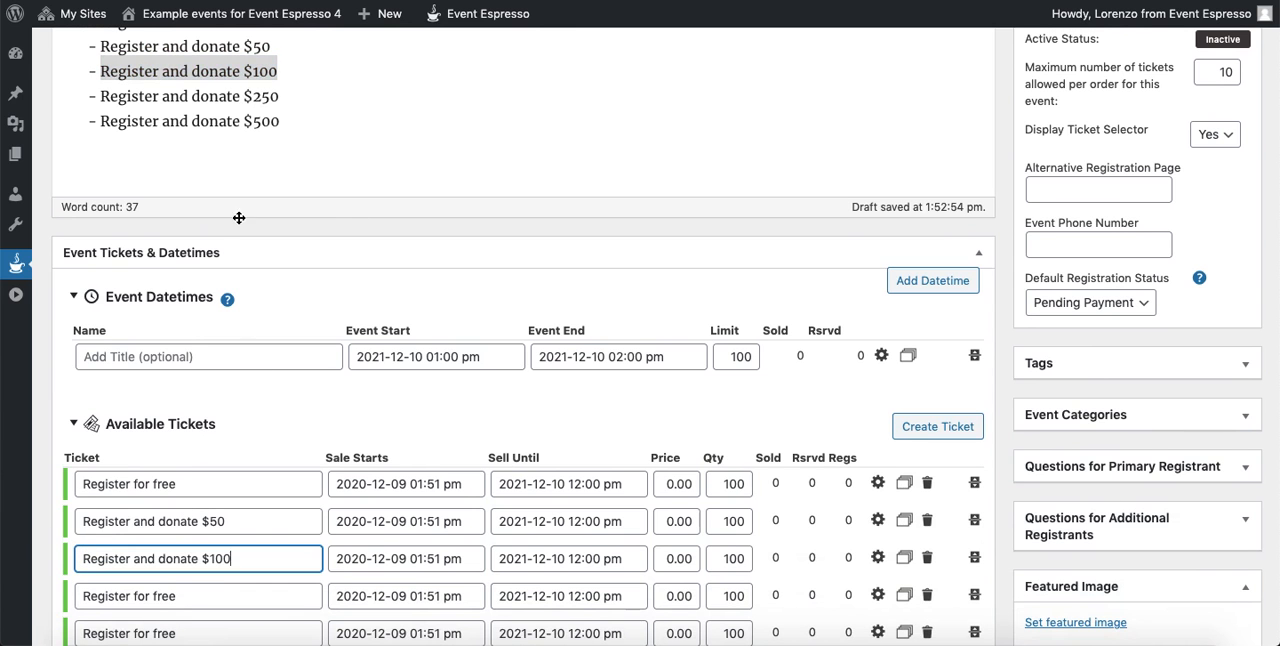
click(133, 98)
mouse_move(103, 99)
mouse_down()
mouse_move(281, 106)
mouse_move(98, 97)
mouse_up()
key(super+c)
click(282, 97)
triple_click(200, 596)
key(super+v)
- Rename the fifth ticket "Register and donate $500"
scroll(210, 605, down, 1)
double_click(195, 597)
triple_click(195, 597)
key(super+v)
drag(213, 599, 292, 602)
text(5)
click(425, 395)
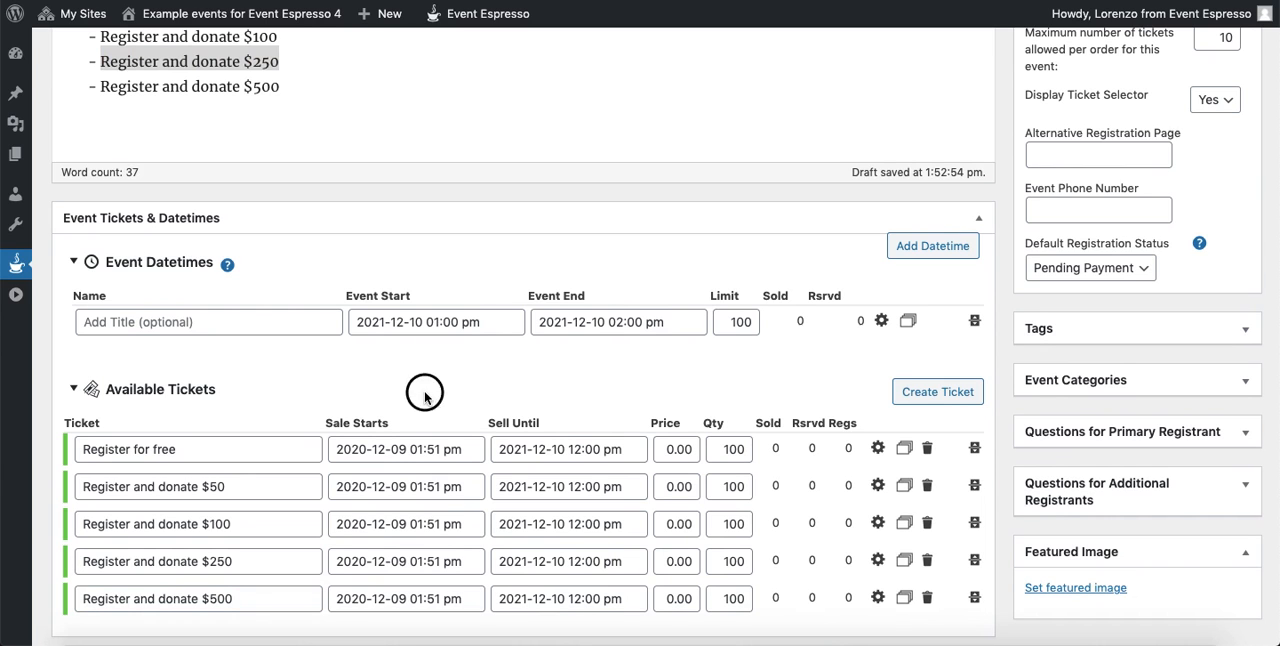
- Set the prices of the four donation tickets to 50, 100, 250 and 500 to match their names
double_click(668, 486)
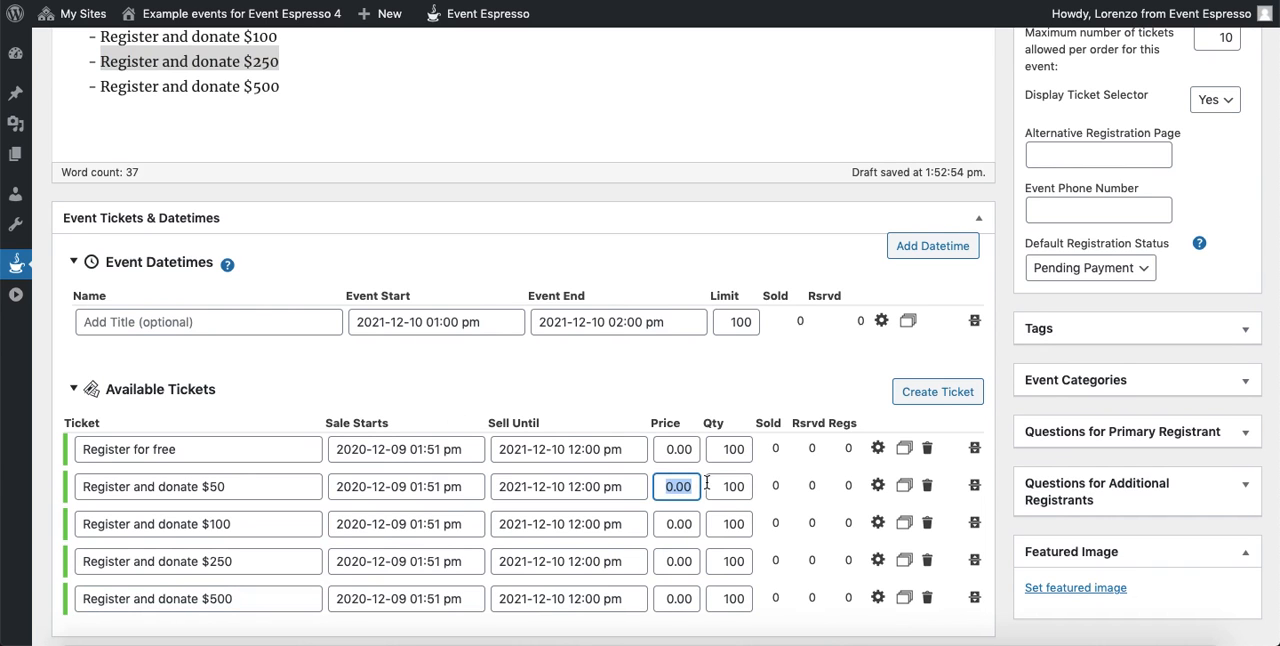
text(50)
click(676, 522)
text(100)
click(679, 561)
text(250)
click(675, 594)
text(500)
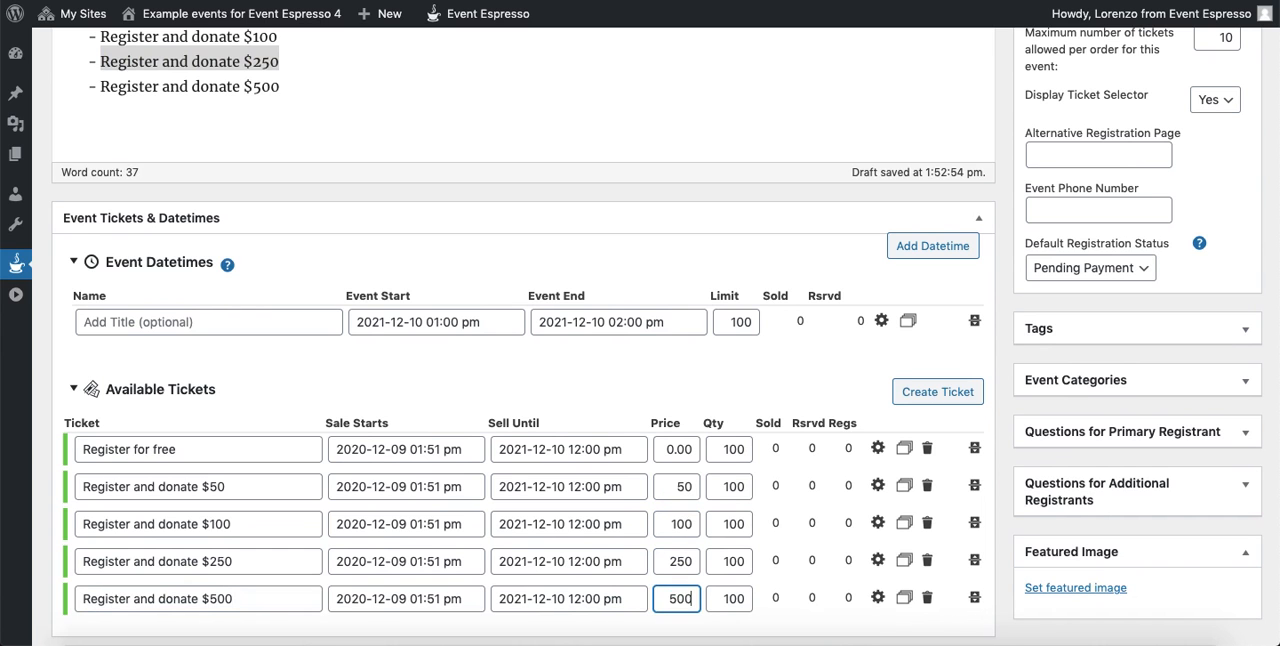
click(703, 344)
- Save the event as a draft and open its permalink in a new browser tab
scroll(1027, 362, up, 5)
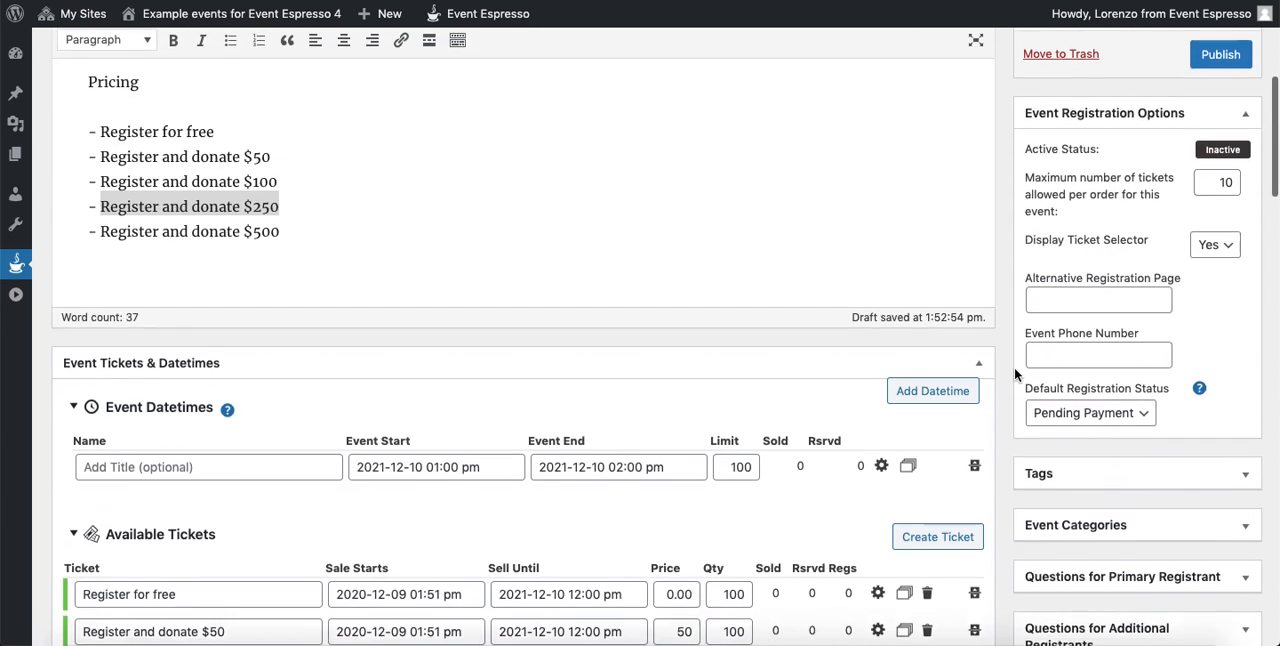
click(1071, 180)
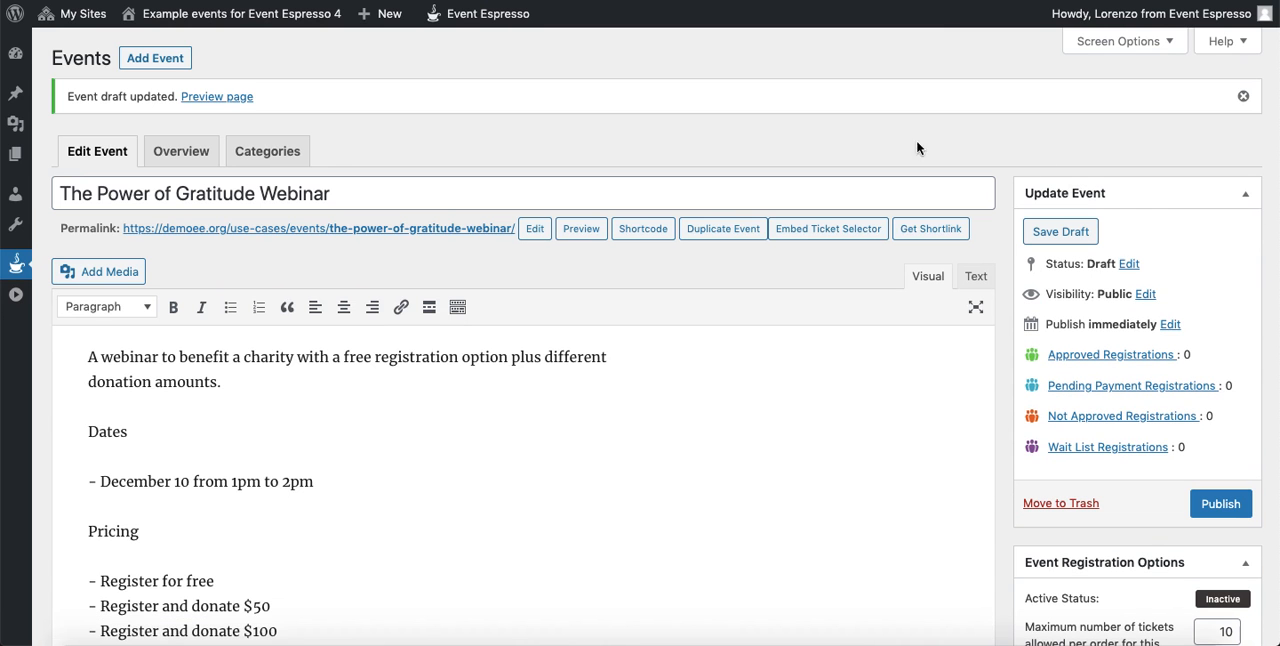
right_click(372, 228)
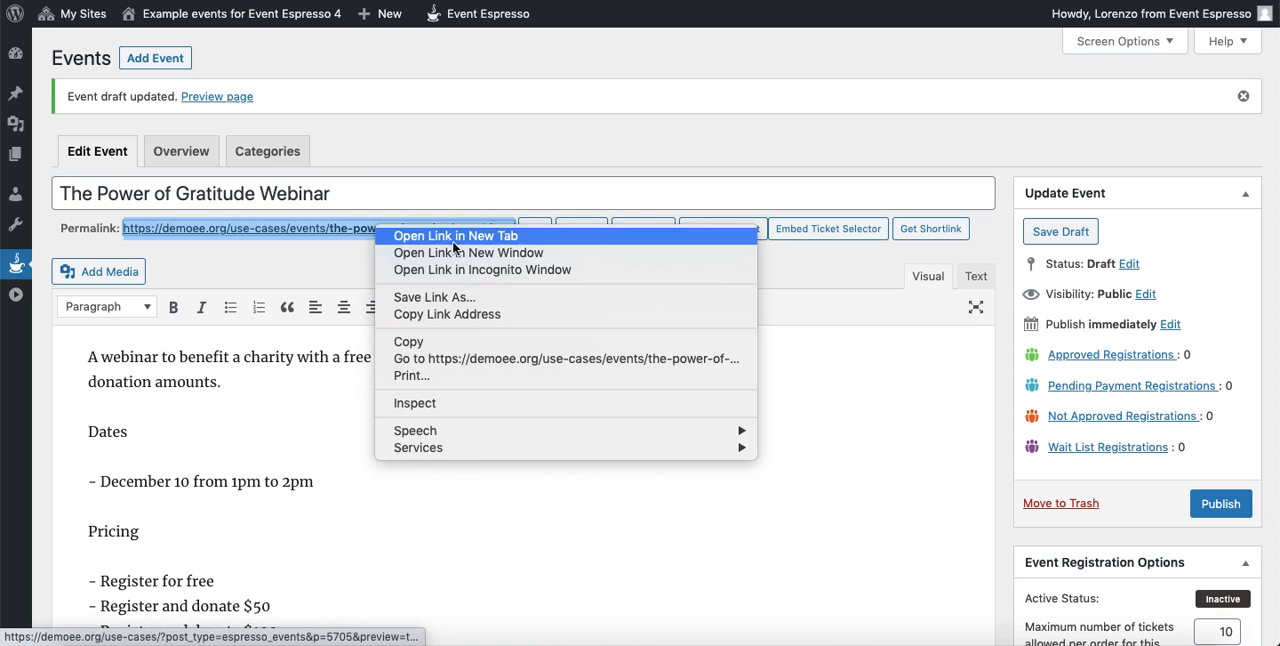
click(445, 244)
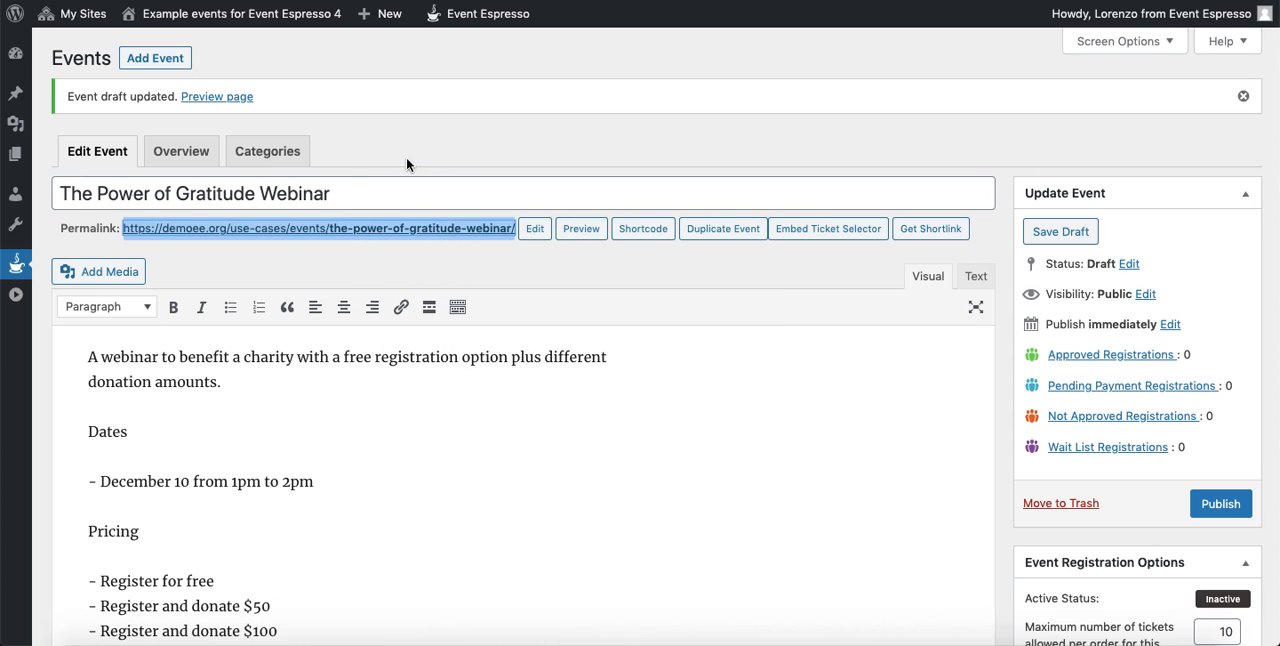
- Review the webinar's preview page down to the ticket selector and check the quantity choices for the "Register for free" ticket
click(402, 1)
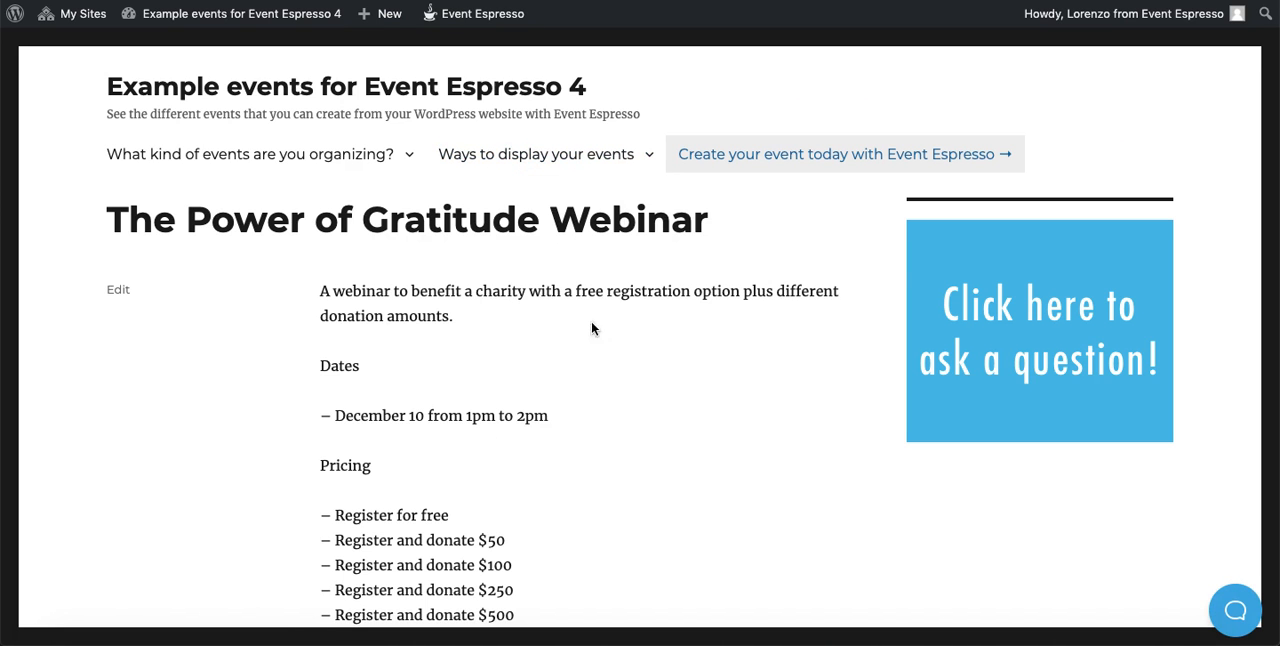
scroll(591, 322, down, 5)
scroll(561, 317, down, 2)
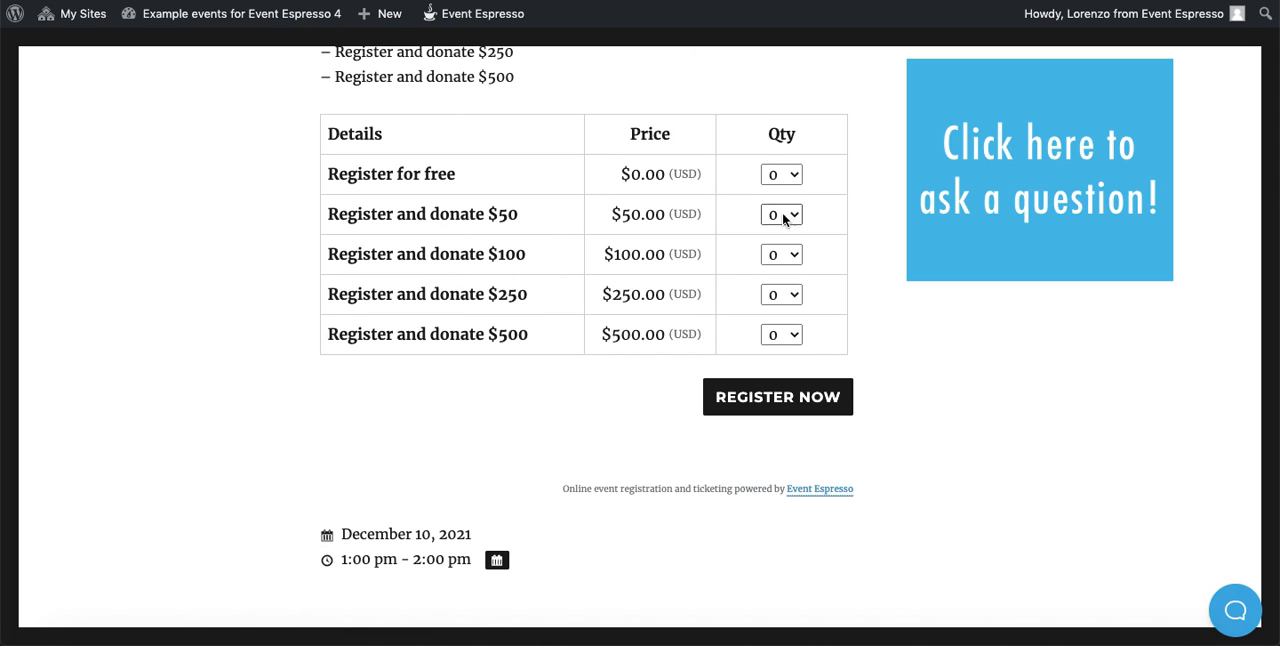
click(786, 176)
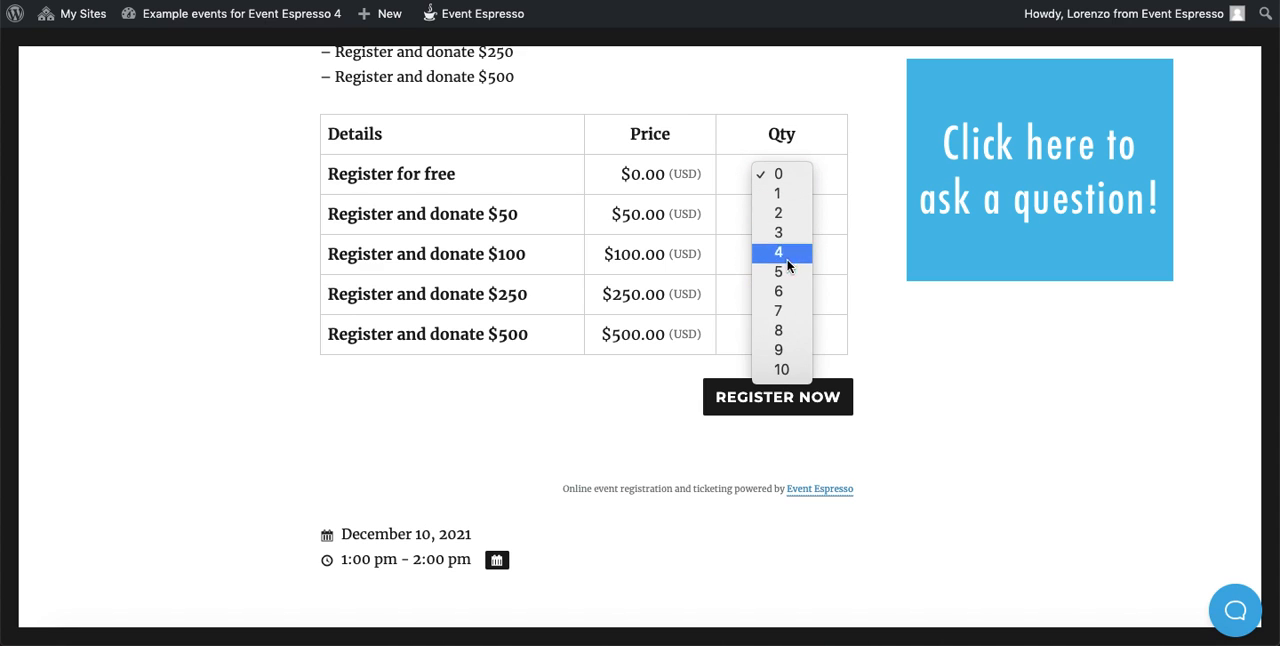
click(829, 174)
click(832, 170)
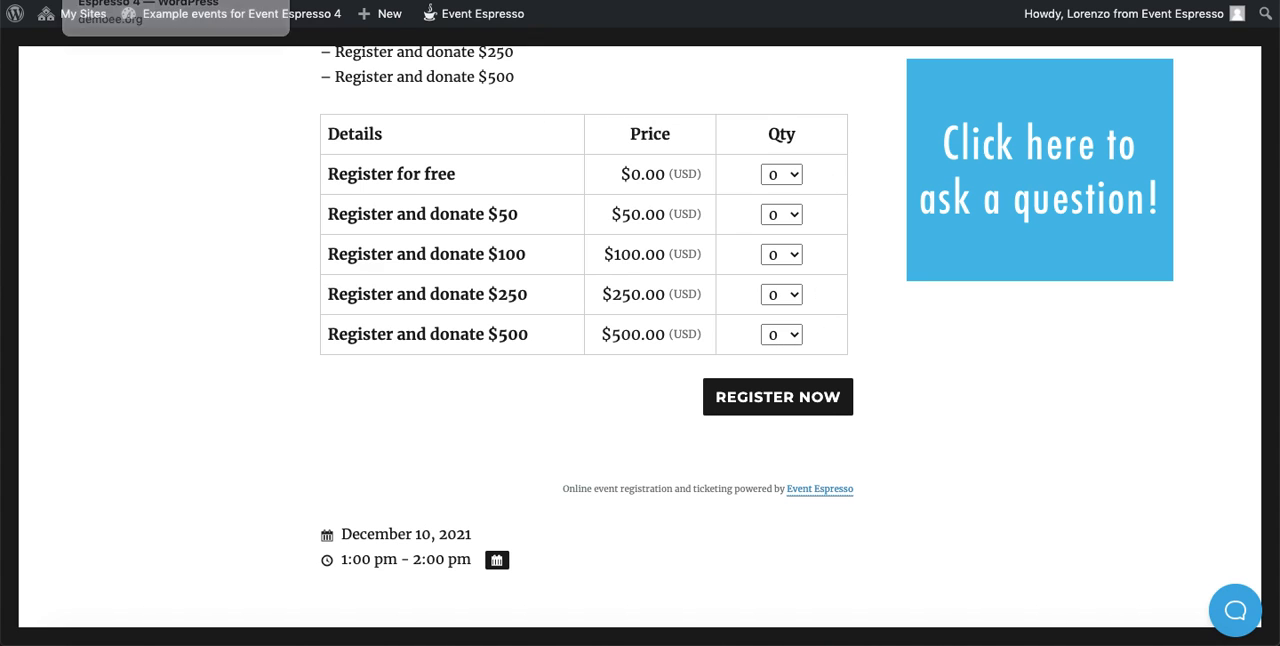
- Return to the event editor, set the maximum number of tickets allowed per order to 1, and save the draft
click(150, 0)
click(852, 142)
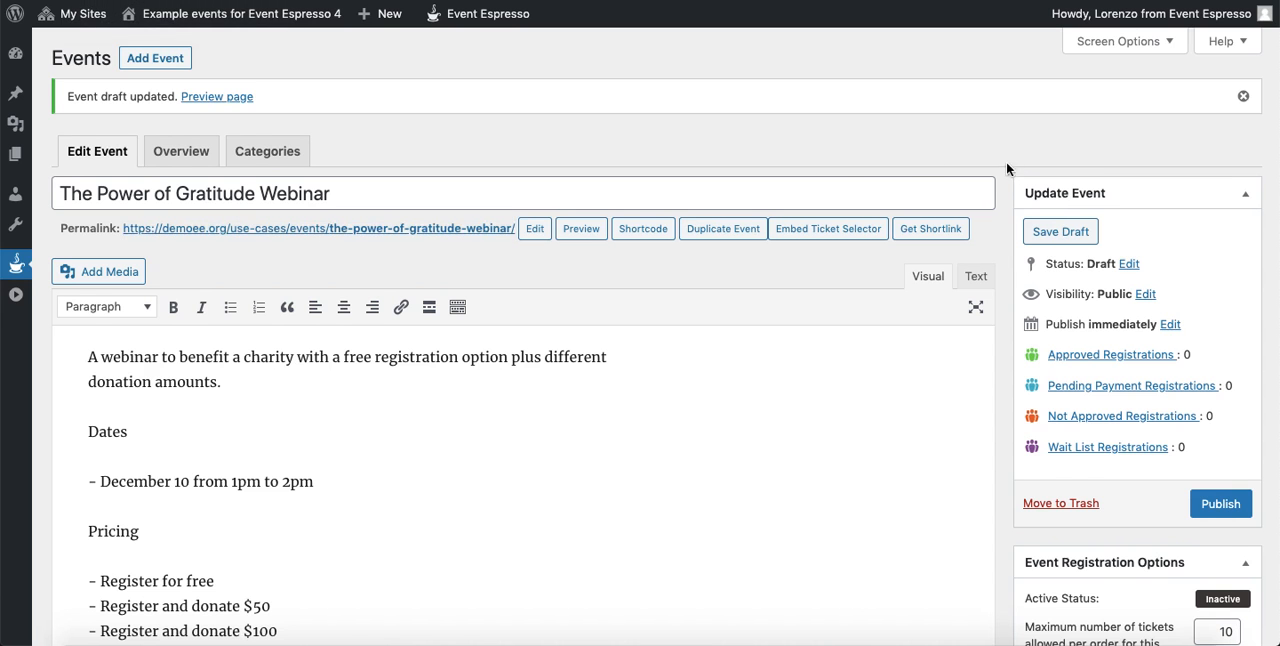
scroll(1011, 170, down, 3)
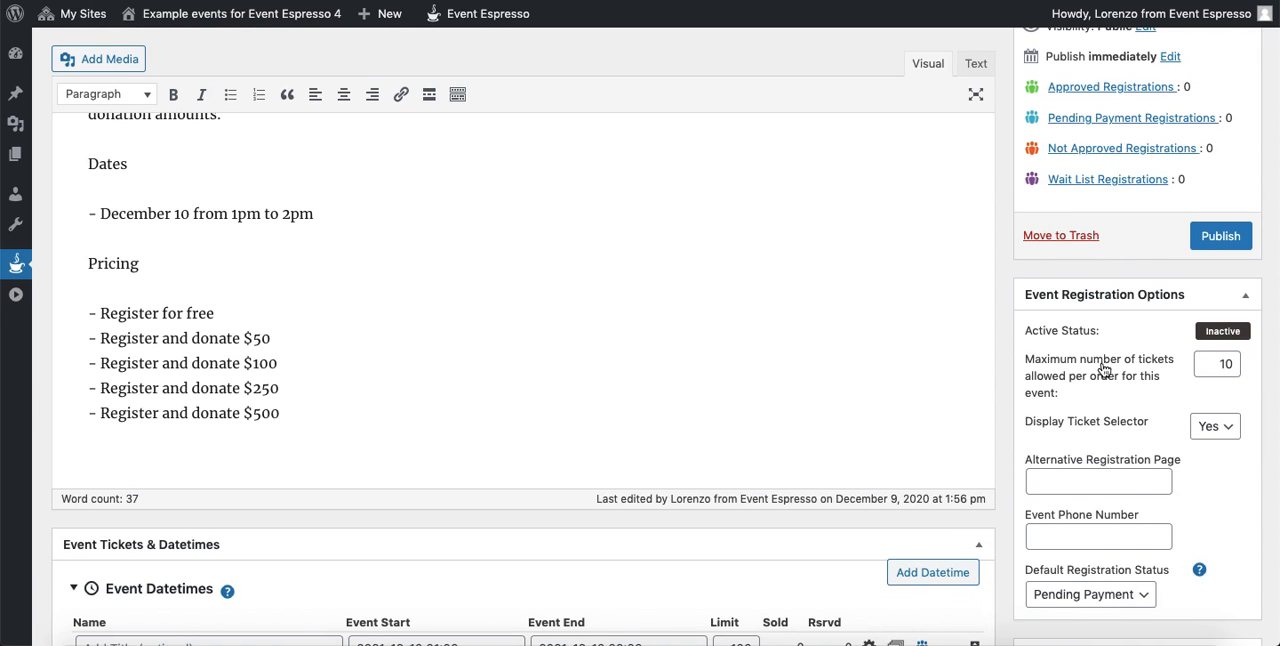
double_click(1214, 364)
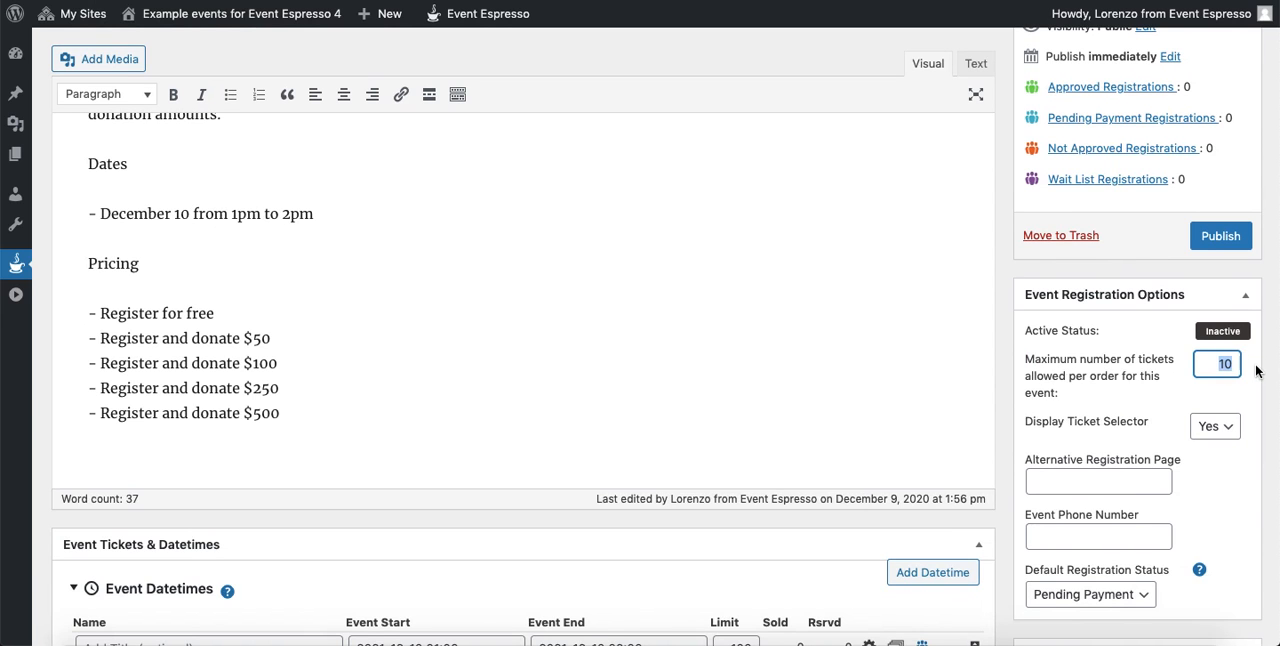
key(BackSpace)
key(Return)
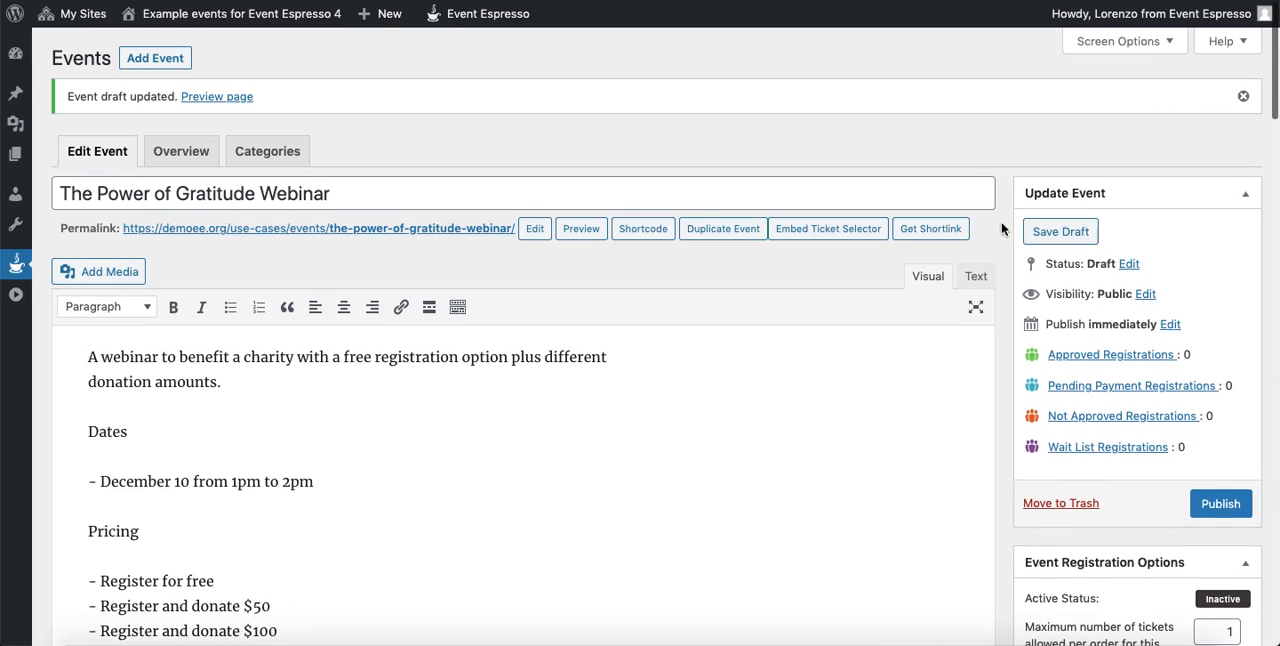
click(1078, 241)
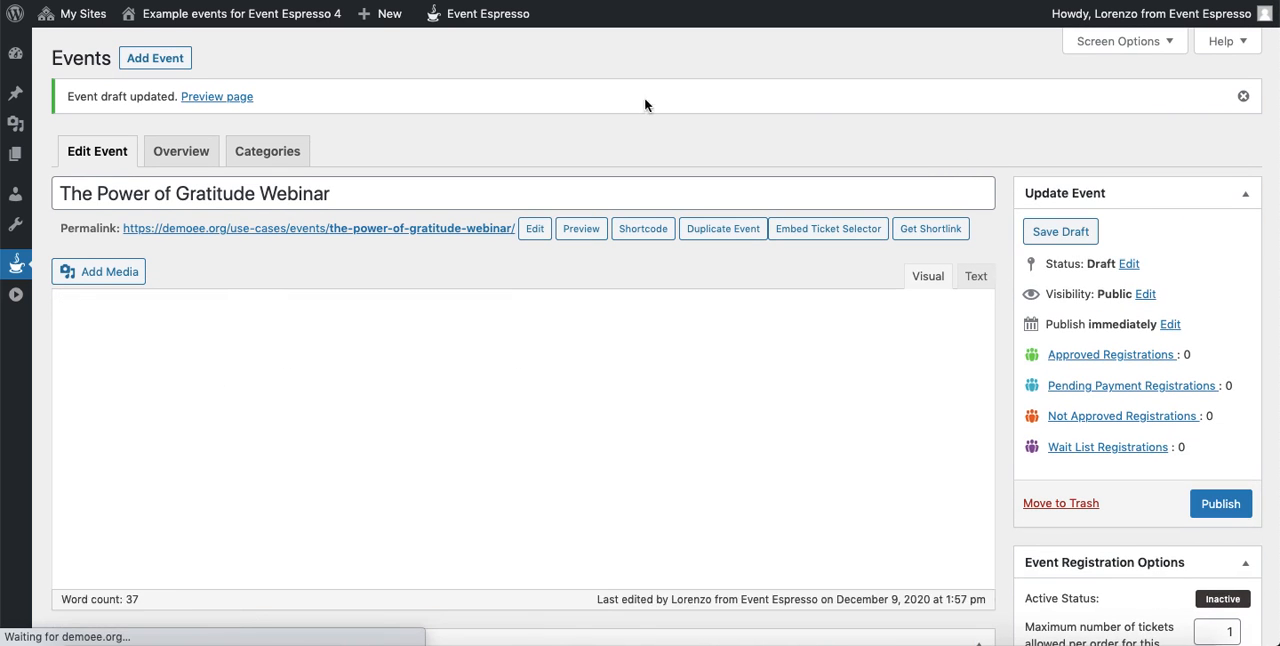
- Open the event's permalink in a new browser tab and select the "Register and donate $100" ticket
right_click(437, 228)
click(497, 245)
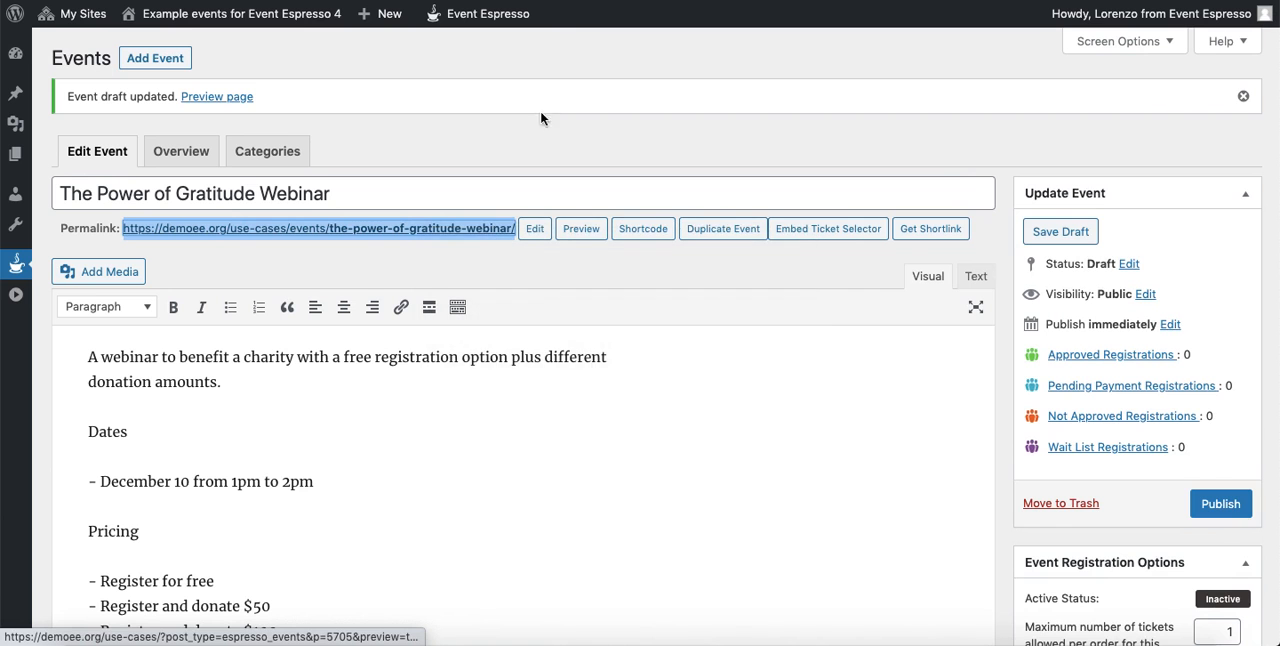
click(578, 1)
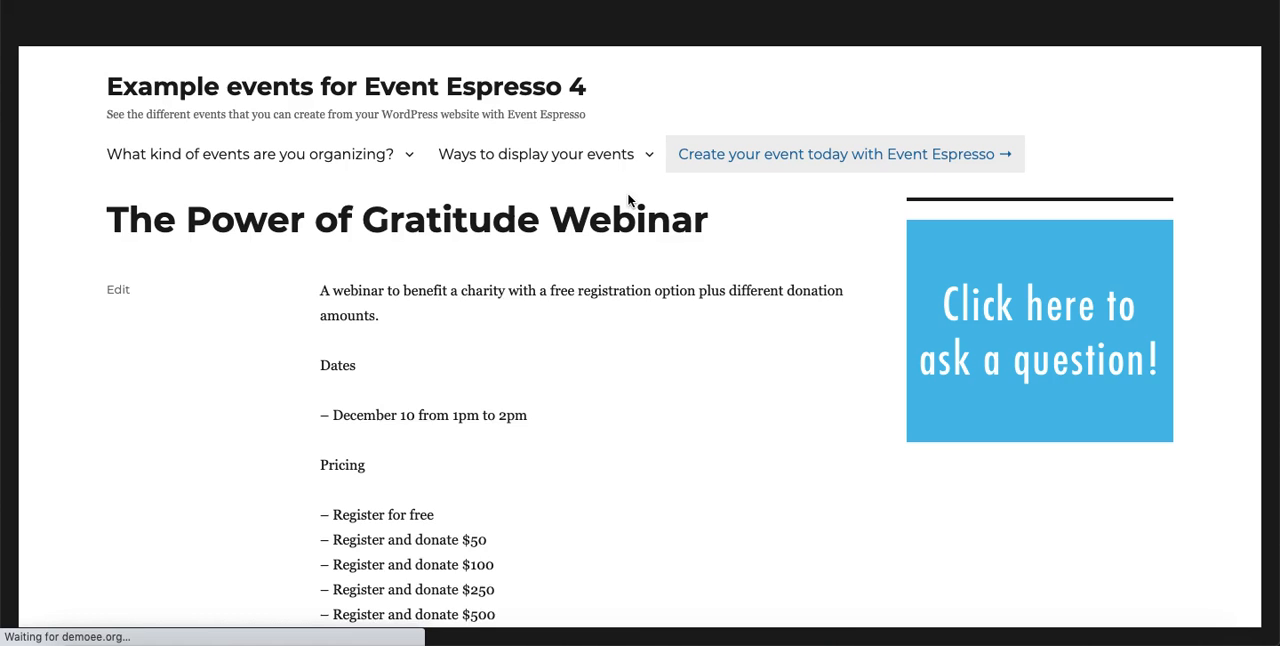
scroll(645, 210, down, 5)
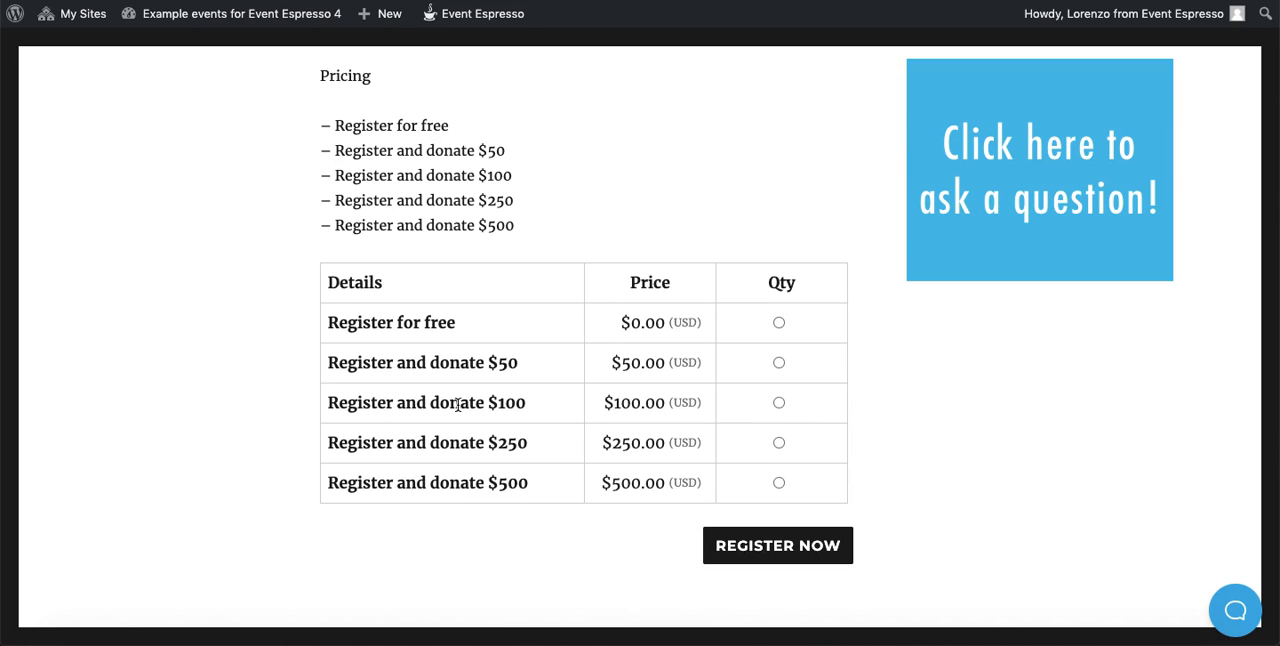
click(779, 403)
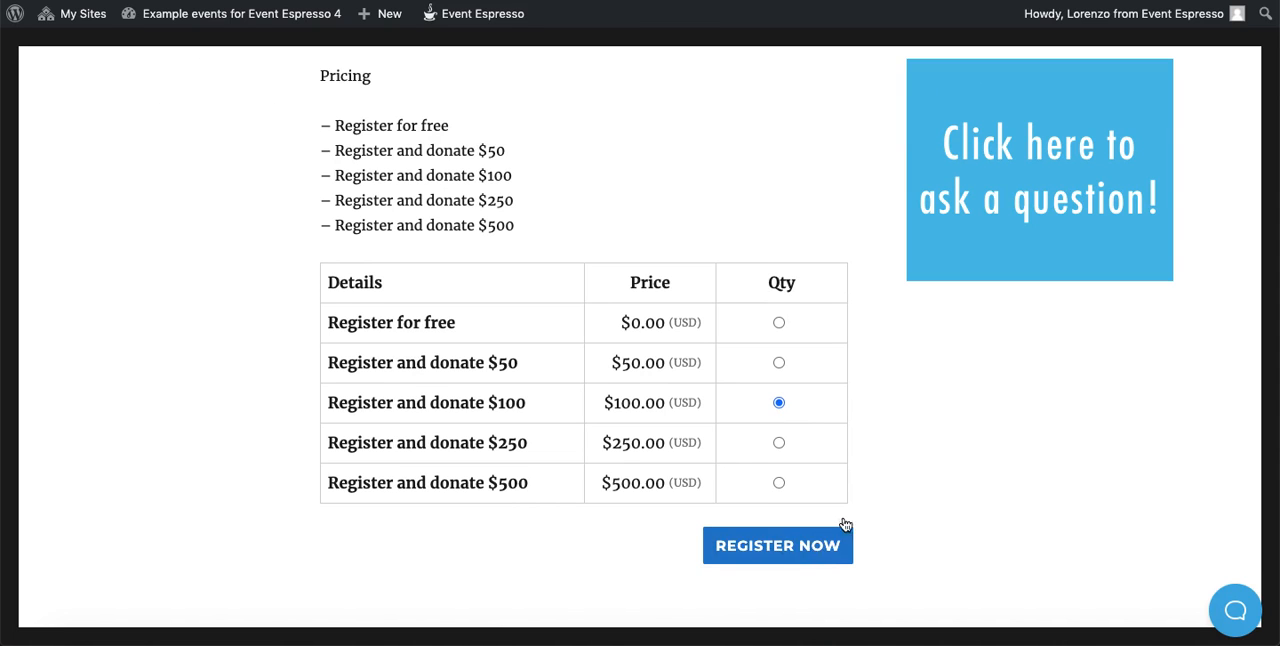